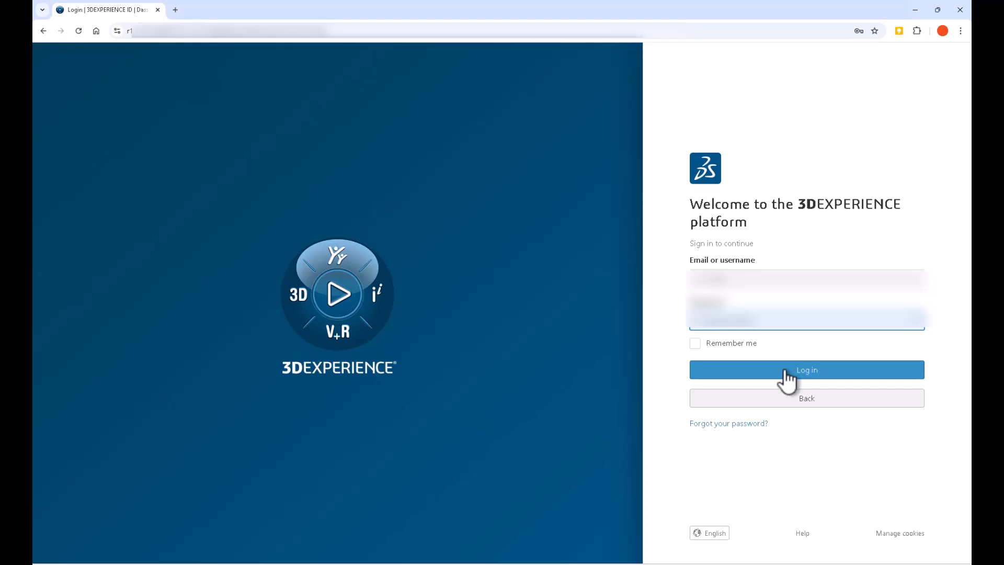
- Log in to the 3DEXPERIENCE platform and launch SOLIDWORKS Connected from the 3DEXPERIENCE SOLIDWORKS Premium role
{"action": "left_click", "coordinate": [785, 370]}
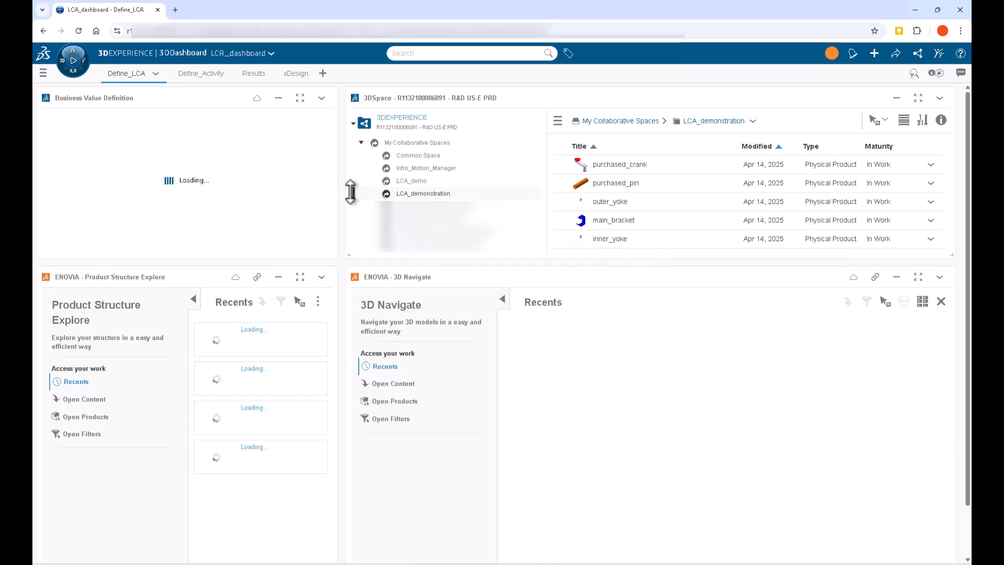
{"action": "left_click", "coordinate": [73, 59]}
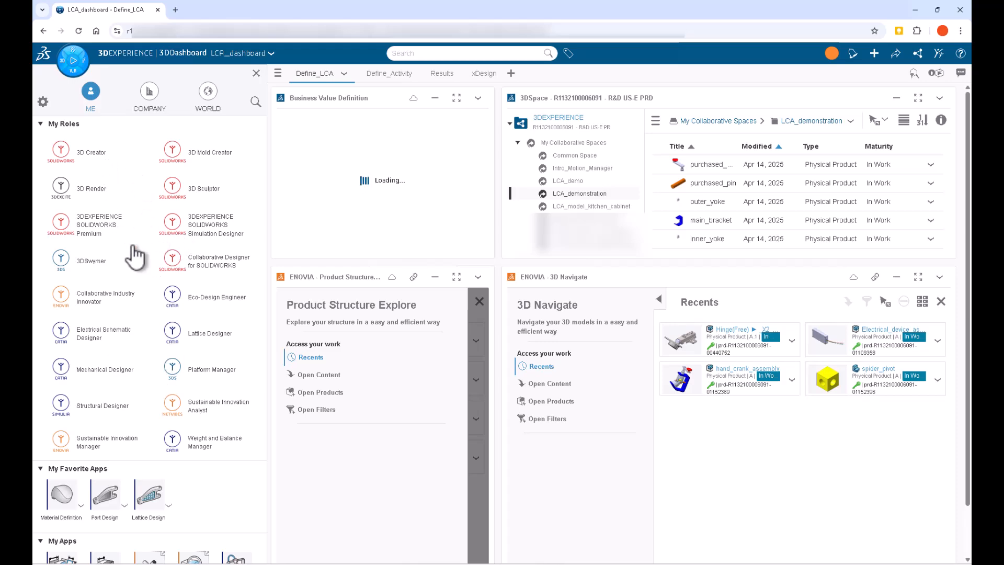
{"action": "scroll", "coordinate": [267, 313], "scroll_direction": "down", "scroll_amount": 15}
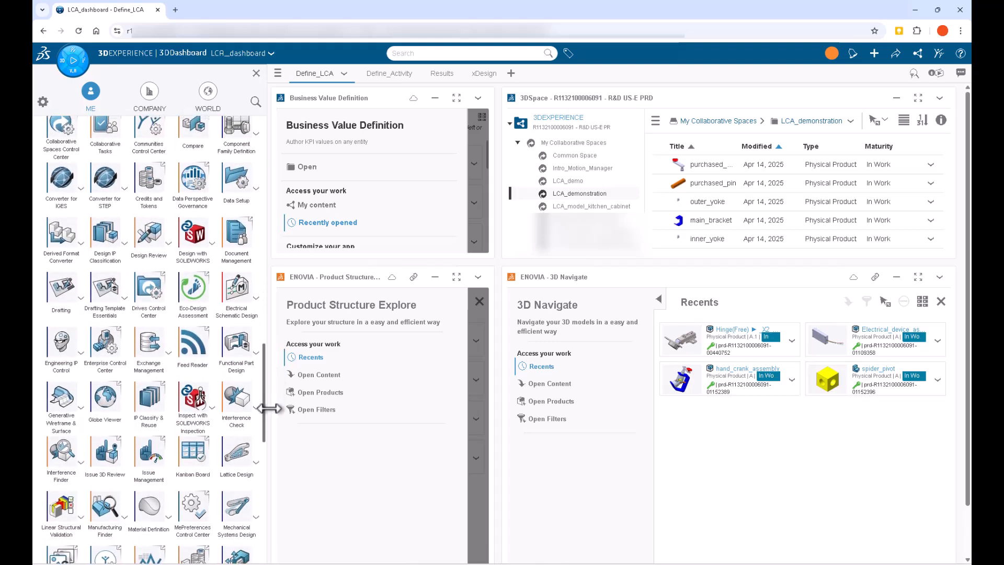
{"action": "scroll", "coordinate": [266, 293], "scroll_direction": "up", "scroll_amount": 15}
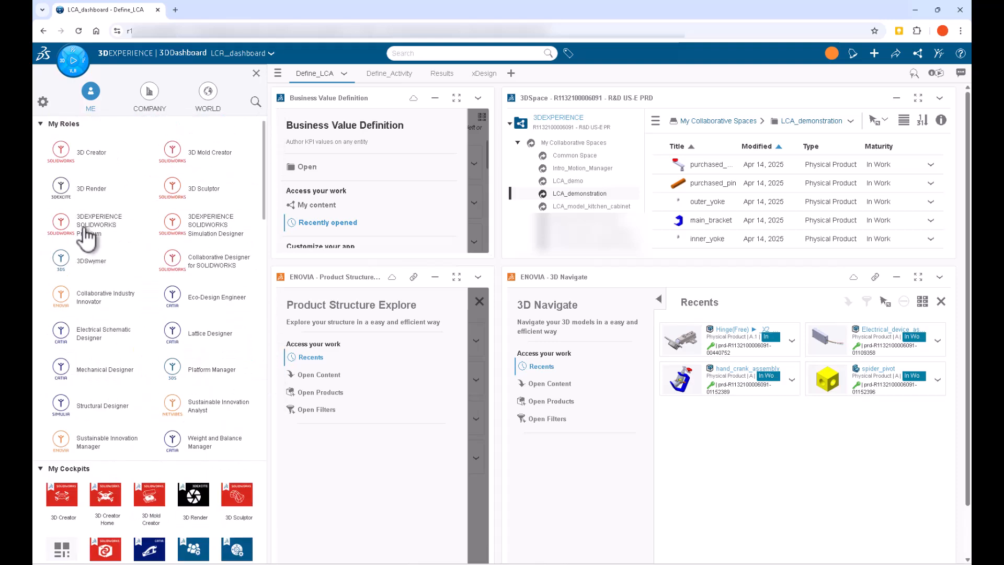
{"action": "left_click", "coordinate": [82, 231]}
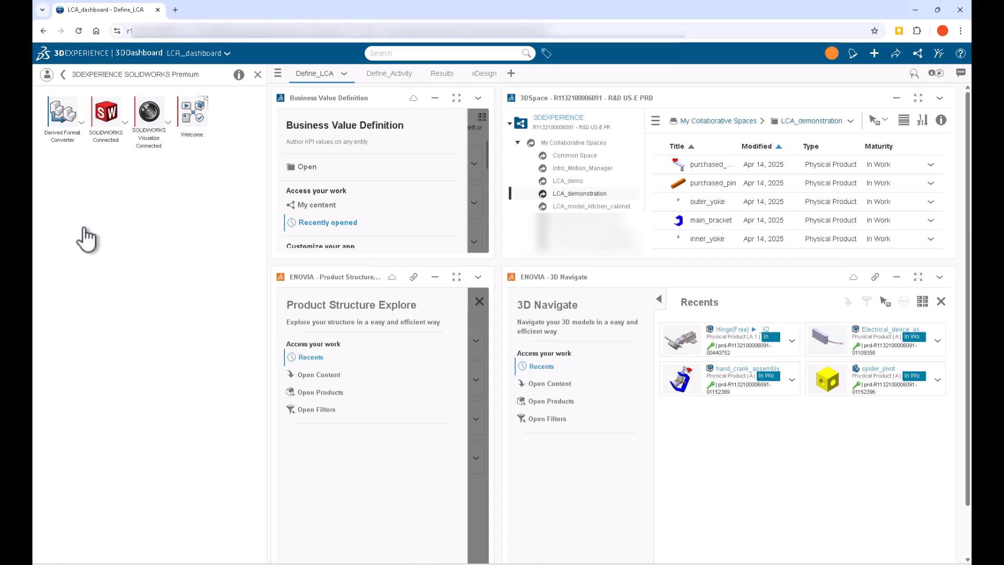
{"action": "left_click", "coordinate": [108, 119]}
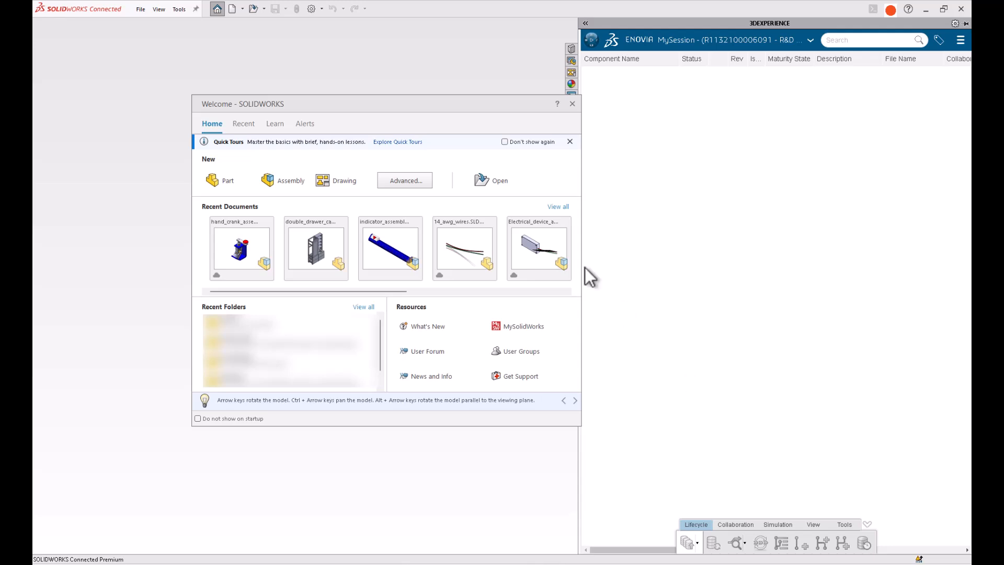
- Review the 3DEXPERIENCE Integration settings in the system options, including the file compatibility update option
{"action": "left_click", "coordinate": [321, 8]}
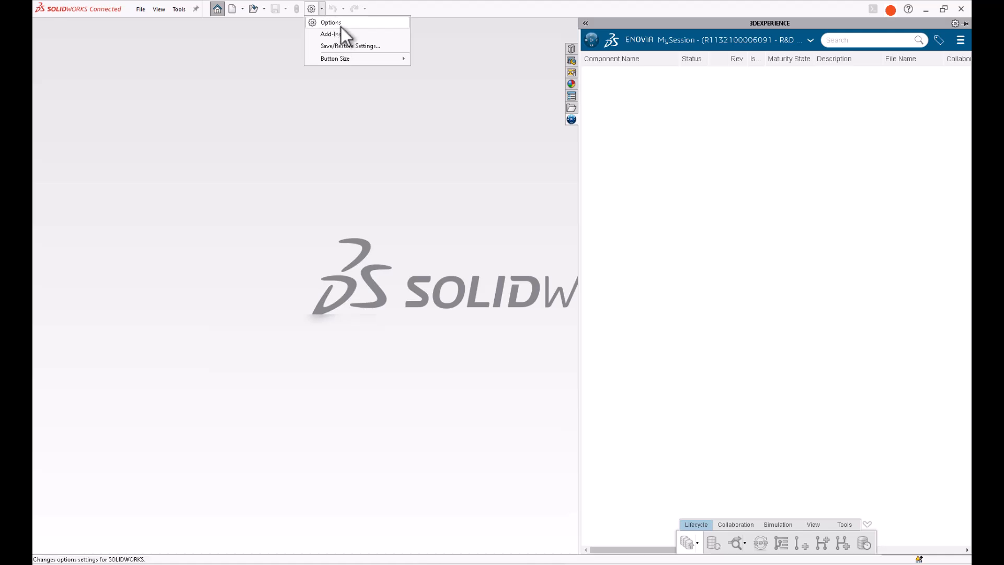
{"action": "left_click", "coordinate": [341, 24]}
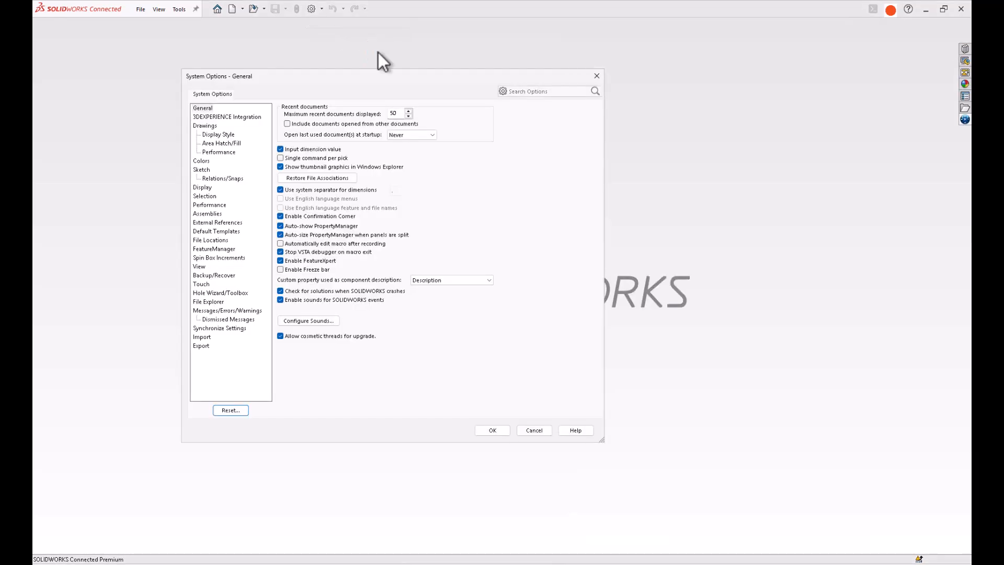
{"action": "left_click", "coordinate": [248, 118]}
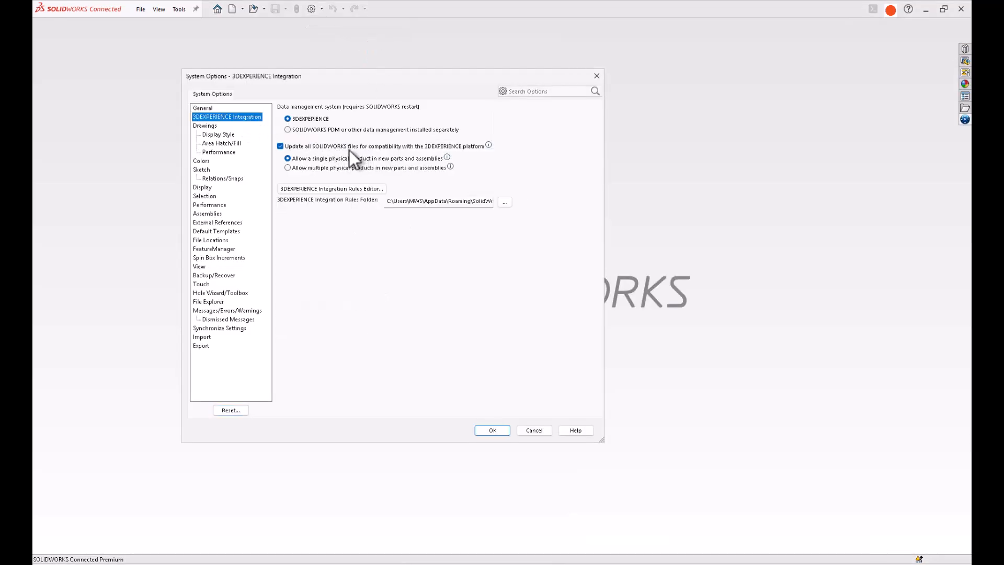
{"action": "mouse_move", "coordinate": [350, 151]}
{"action": "mouse_move", "coordinate": [442, 147]}
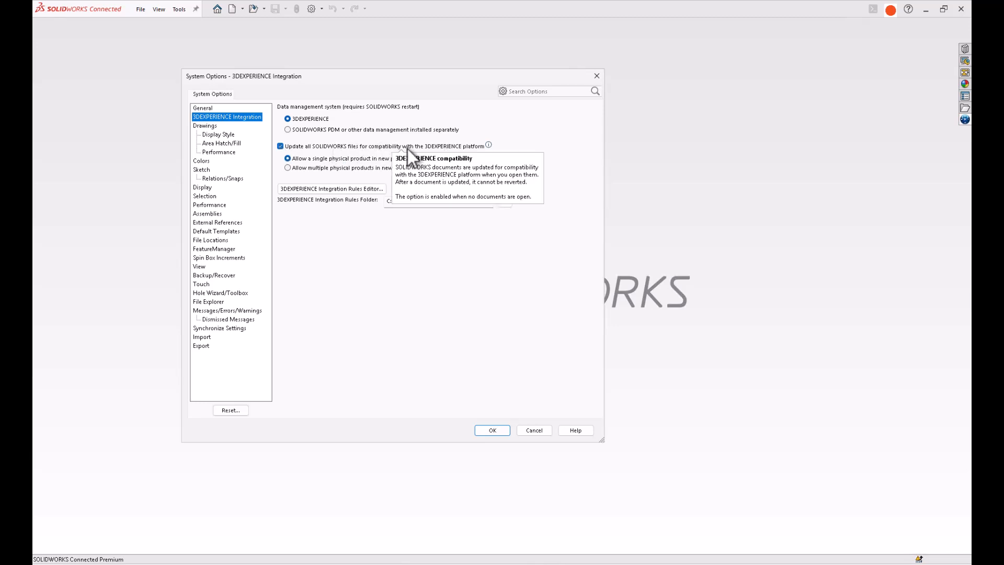
- Search the system options for "mass", check the Update mass properties while saving document setting, and accept the options
{"action": "left_click", "coordinate": [547, 91]}
{"action": "type", "text": "mass"}
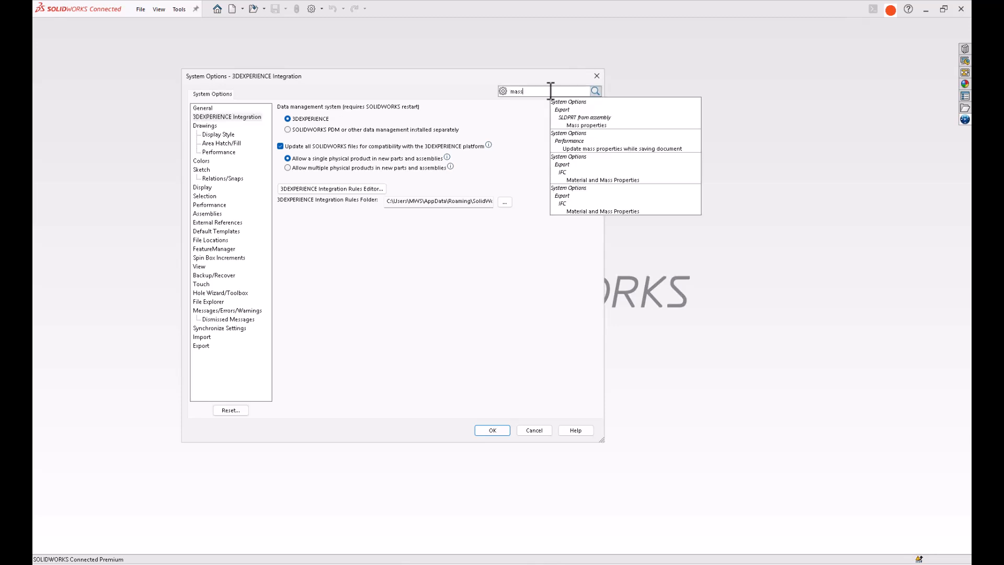
{"action": "left_click", "coordinate": [595, 147]}
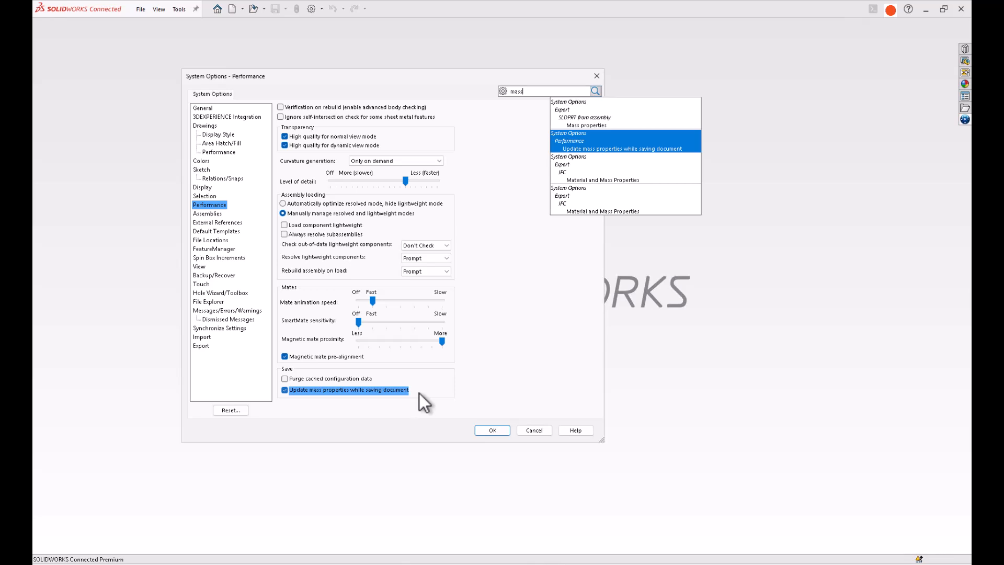
{"action": "left_click", "coordinate": [502, 431]}
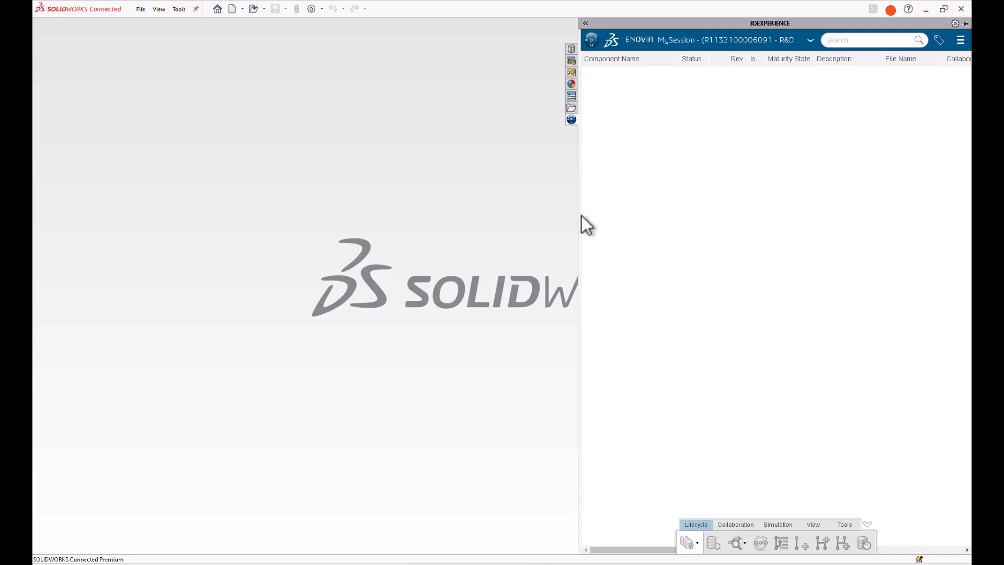
- Check the Save information about weight and balance setting in the MySession options and accept them
{"action": "left_click", "coordinate": [846, 526]}
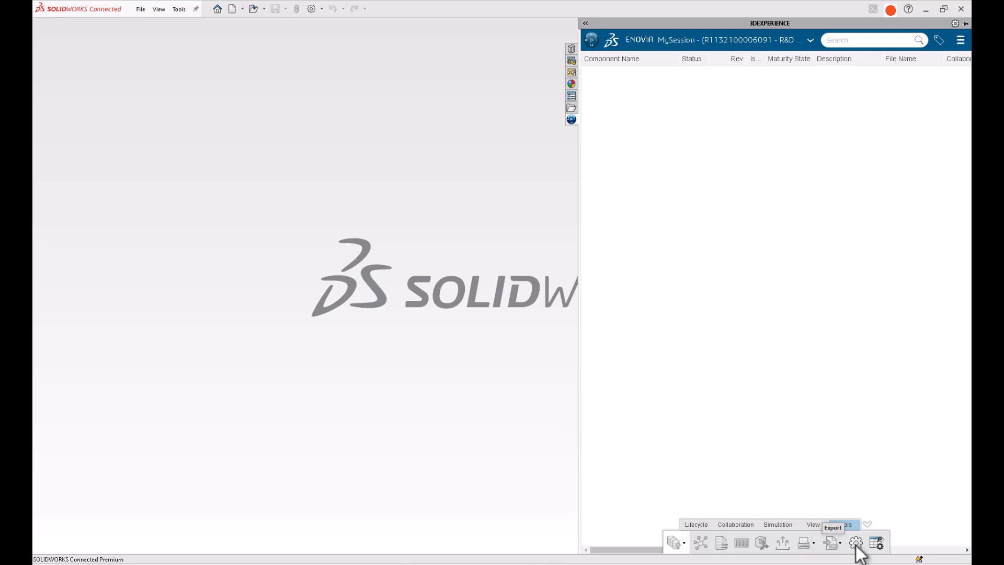
{"action": "left_click", "coordinate": [856, 544]}
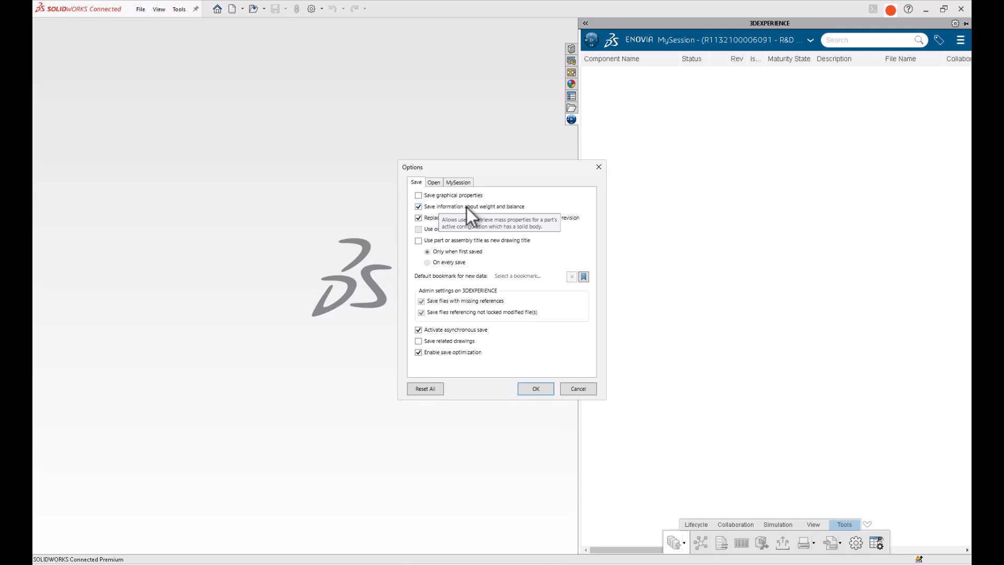
{"action": "key", "text": "Return"}
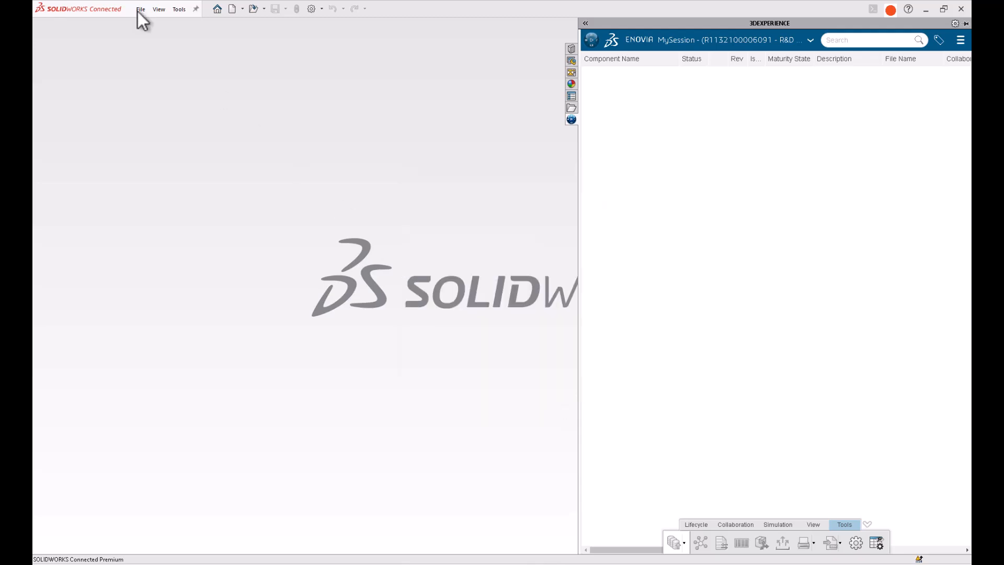
- Open the hand_crank_assembly document and bring up its 3DEXPERIENCE session view
{"action": "left_click", "coordinate": [140, 9]}
{"action": "left_click", "coordinate": [173, 61]}
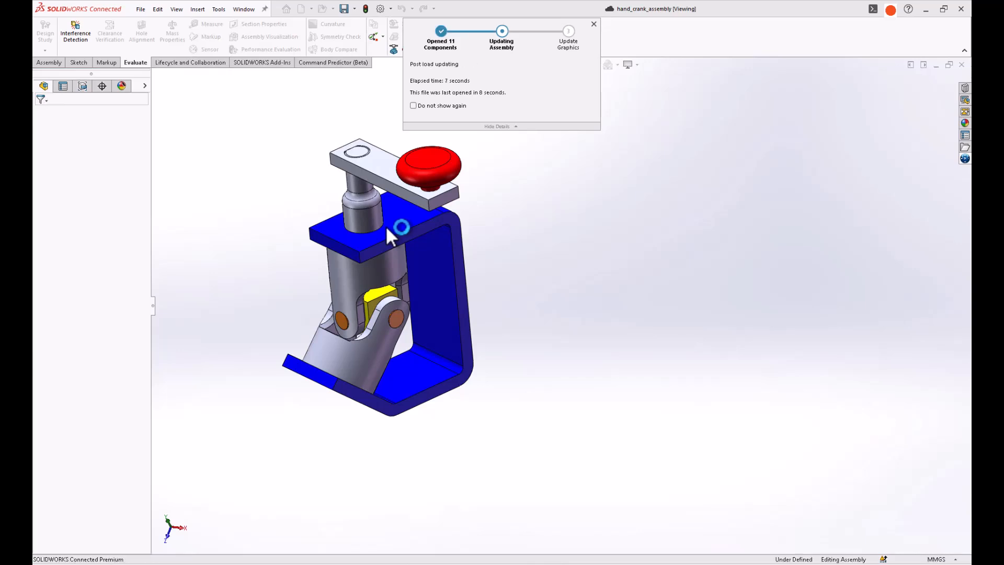
{"action": "left_click", "coordinate": [964, 159]}
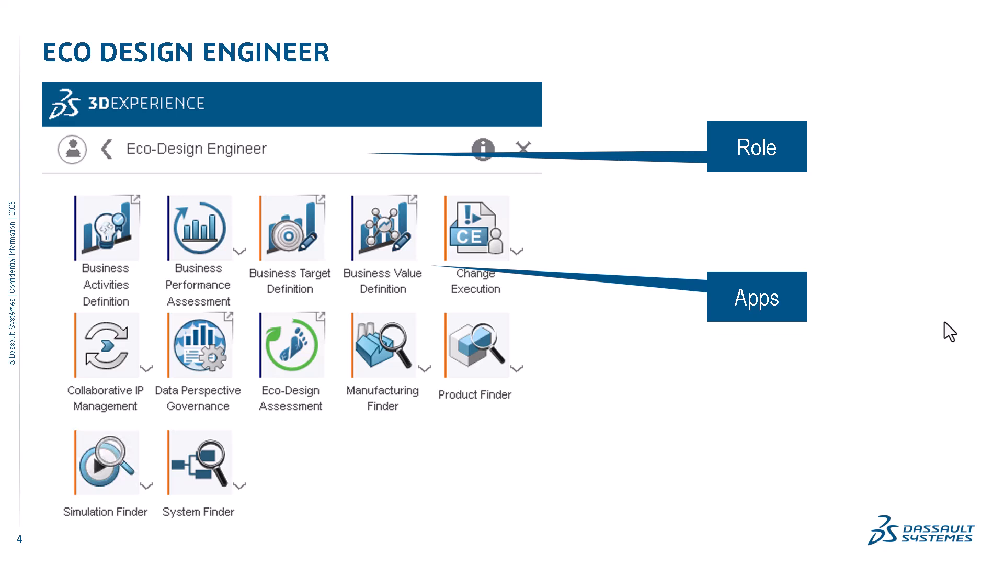
{"action": "key", "text": "Right"}
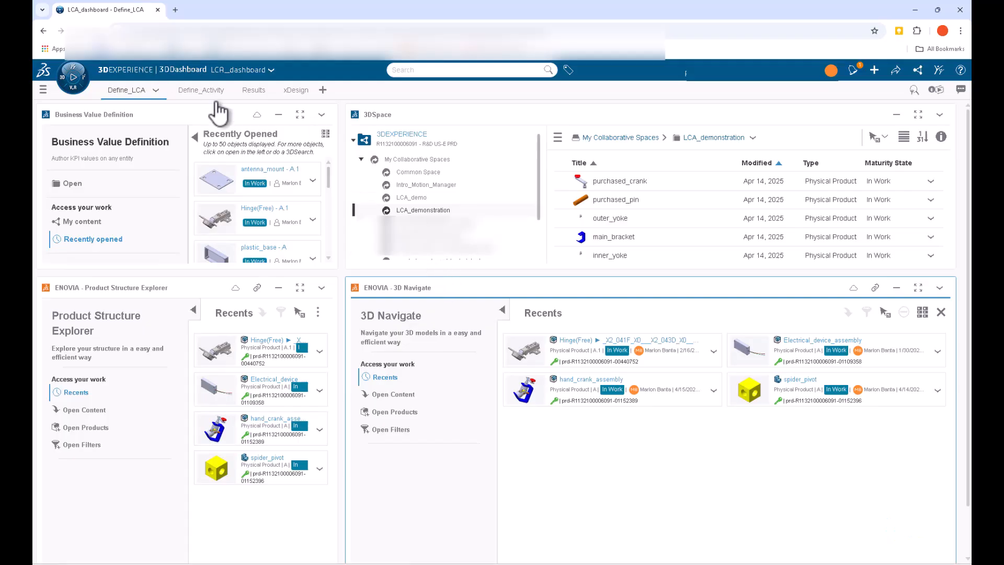
- Review the apps included in the Eco-Design Engineer role on the 3DDashboard
{"action": "left_click", "coordinate": [73, 78]}
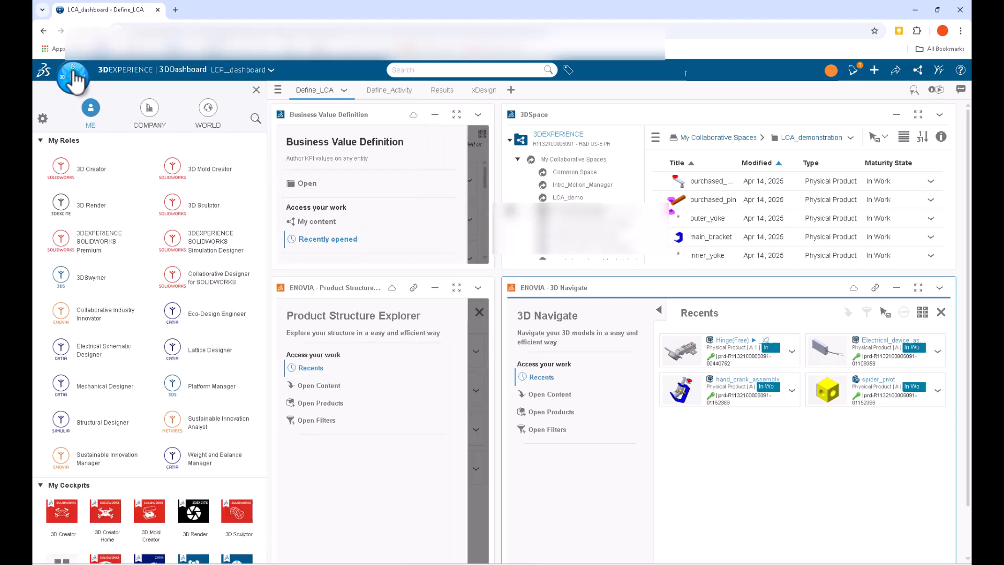
{"action": "left_click", "coordinate": [210, 314]}
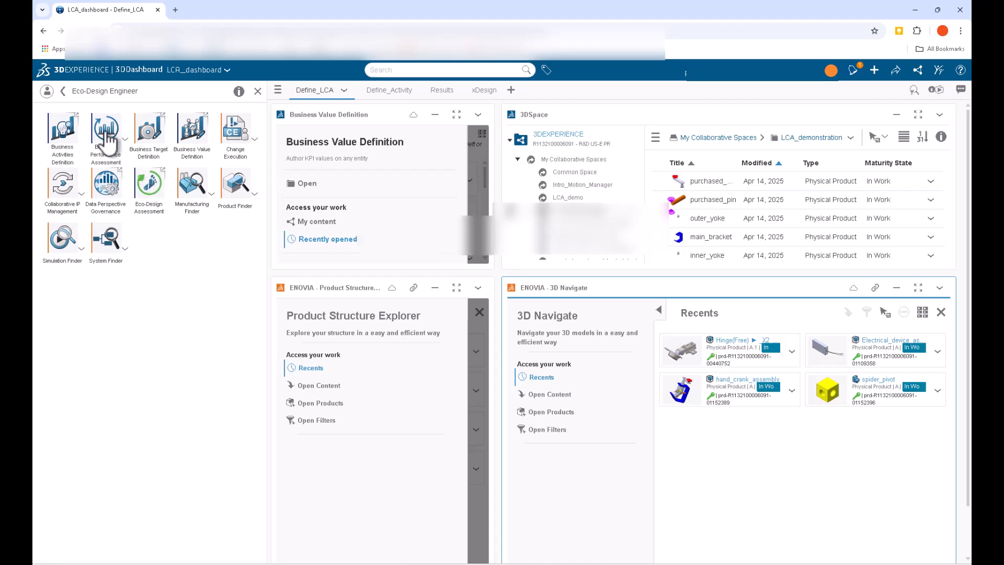
{"action": "left_click", "coordinate": [63, 91]}
{"action": "left_click", "coordinate": [256, 89]}
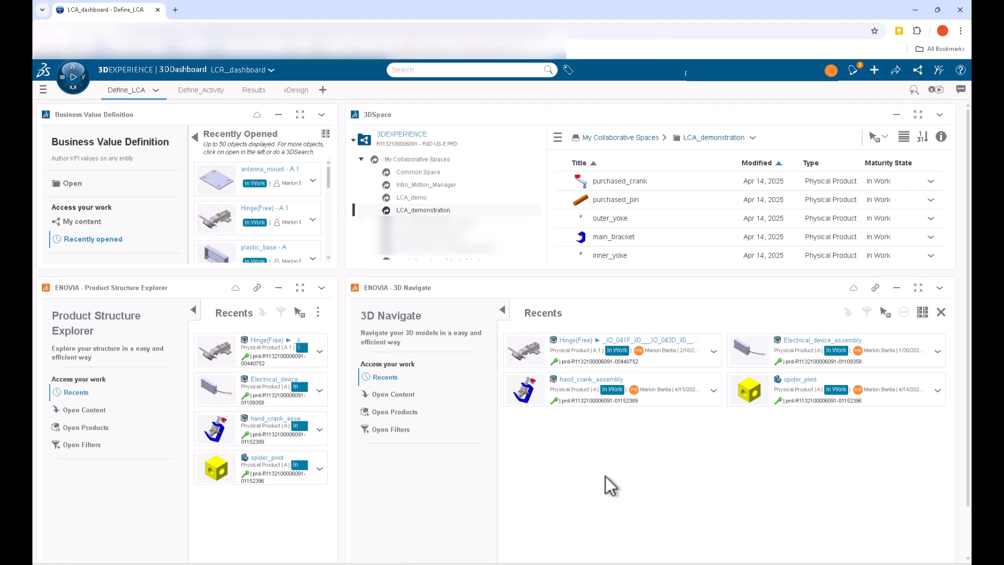
- Create an empty dashboard named LCA_test with the description "demonstration dashboard"
{"action": "left_click", "coordinate": [44, 92]}
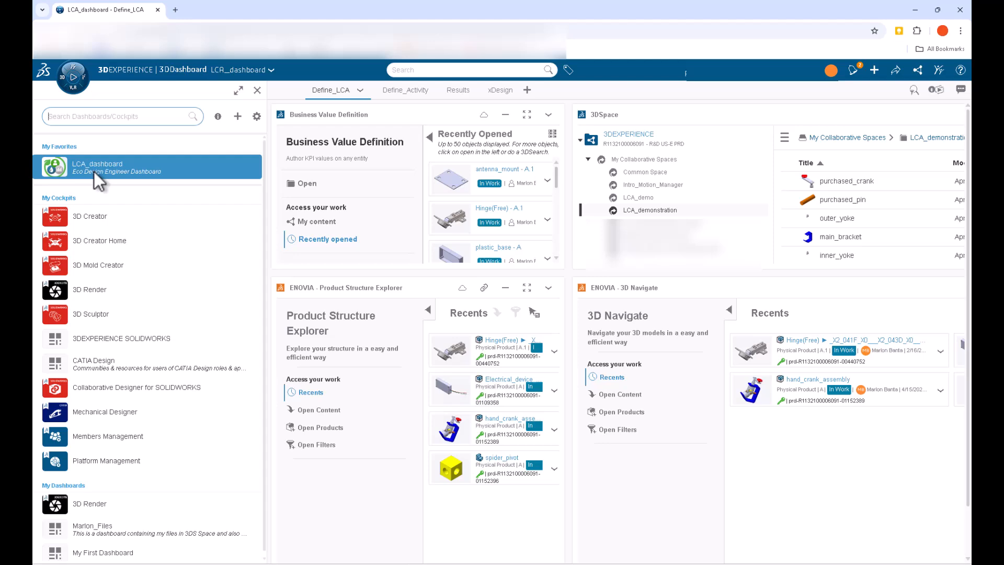
{"action": "left_click", "coordinate": [238, 117]}
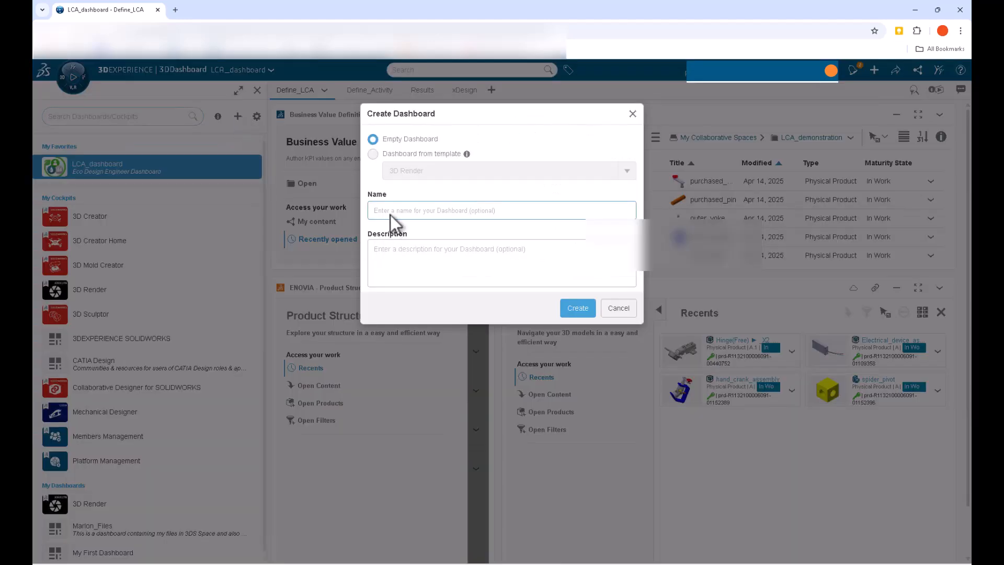
{"action": "type", "text": "LCA_test"}
{"action": "left_click", "coordinate": [449, 260]}
{"action": "type", "text": "demonstration dashboard"}
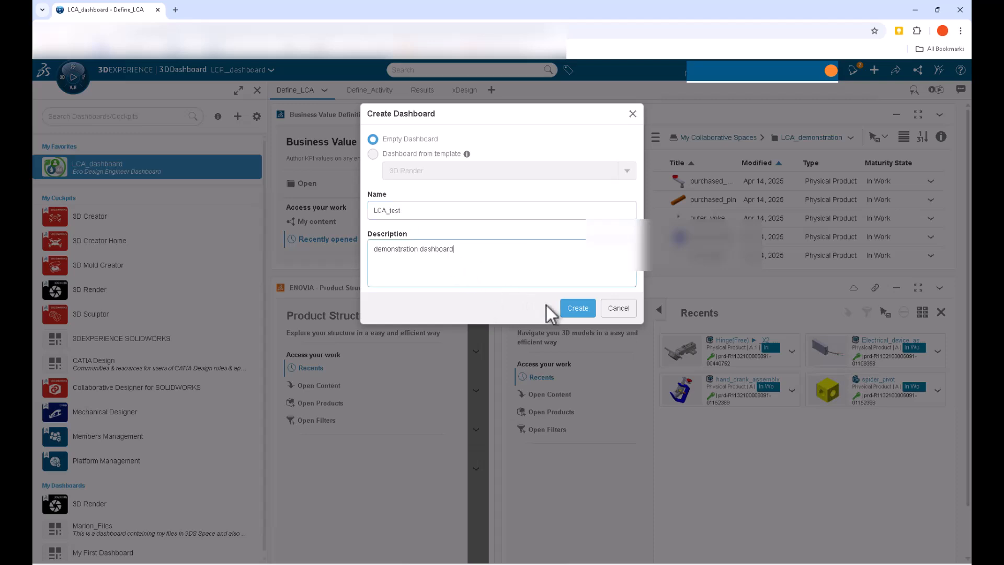
{"action": "left_click", "coordinate": [575, 308]}
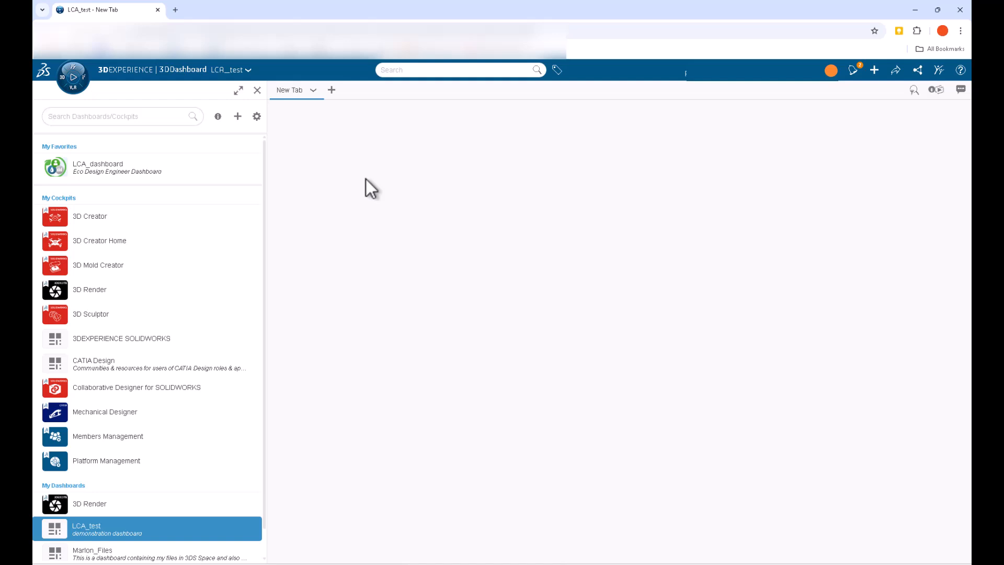
- Rename the new dashboard's tab to Value Definition and close the dashboard list
{"action": "left_click", "coordinate": [312, 92]}
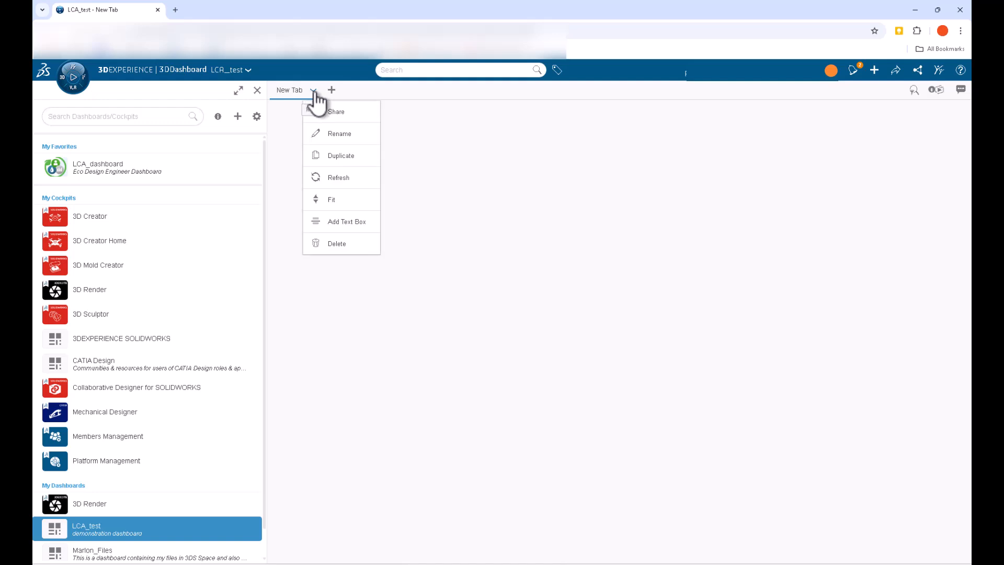
{"action": "left_click", "coordinate": [342, 134]}
{"action": "type", "text": "Value Definition"}
{"action": "left_click", "coordinate": [571, 188]}
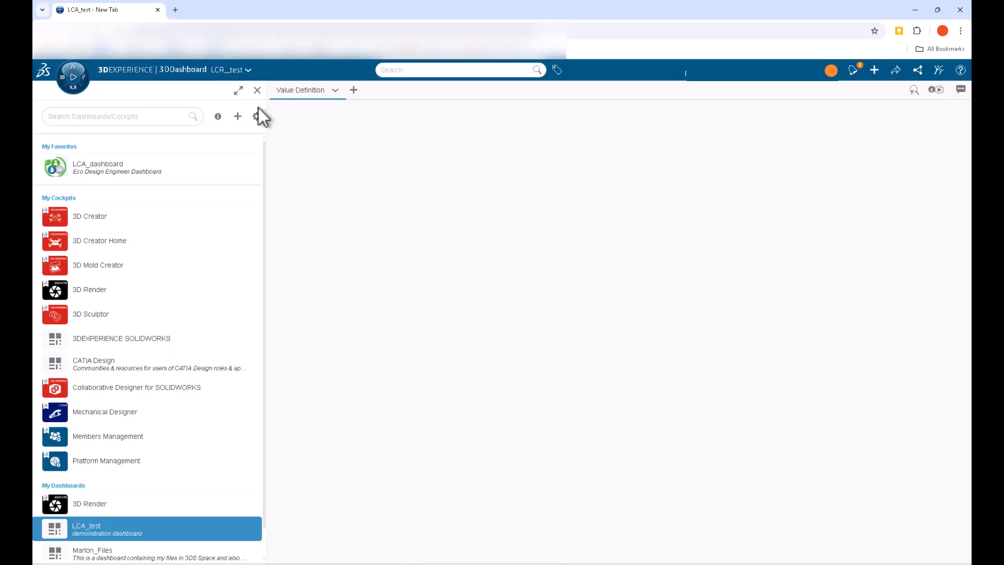
{"action": "left_click", "coordinate": [258, 90]}
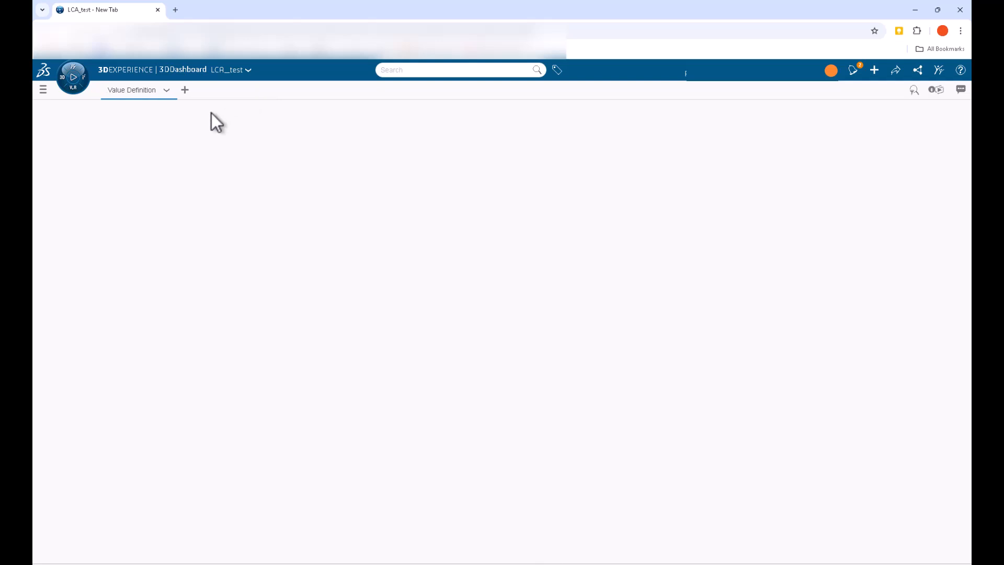
- Add the Business Value Definition app from the Eco-Design Engineer role to the Value Definition tab
{"action": "left_click", "coordinate": [75, 78]}
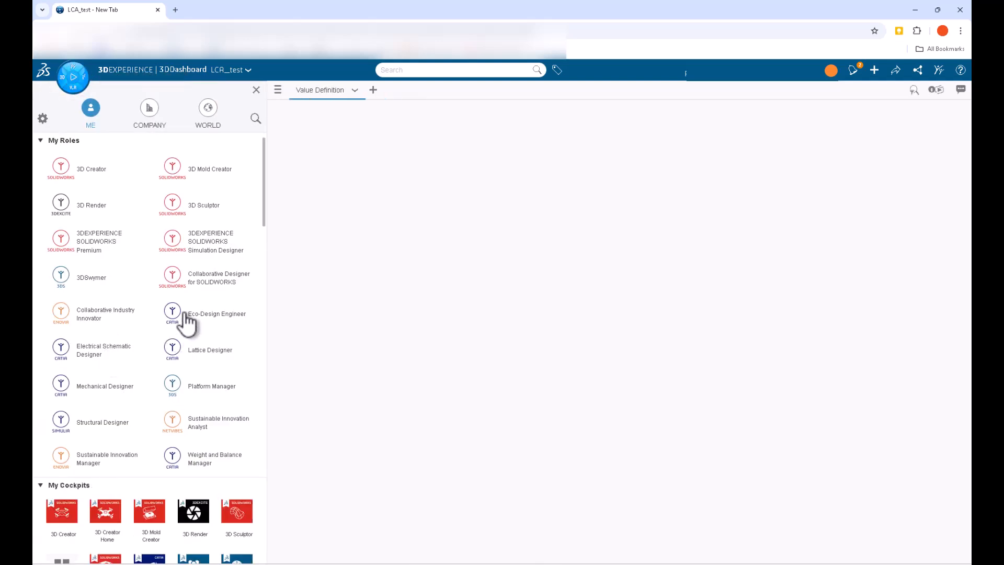
{"action": "left_click", "coordinate": [187, 321]}
{"action": "left_click_drag", "start_coordinate": [192, 134], "coordinate": [352, 172]}
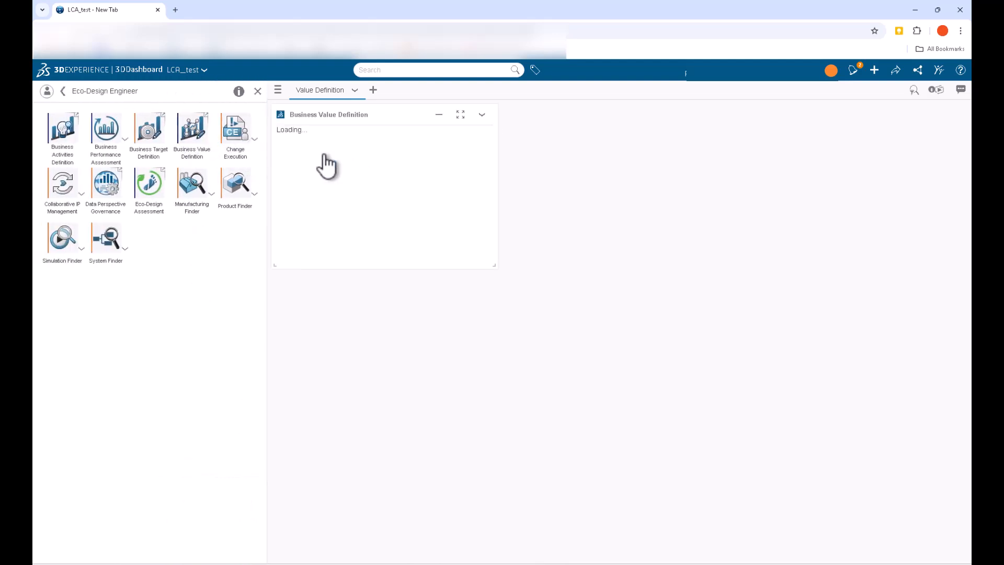
- Place the 3DSpace app from the Collaborative Industry Innovator role beside Business Value Definition and widen it to fill the row
{"action": "left_click", "coordinate": [46, 91]}
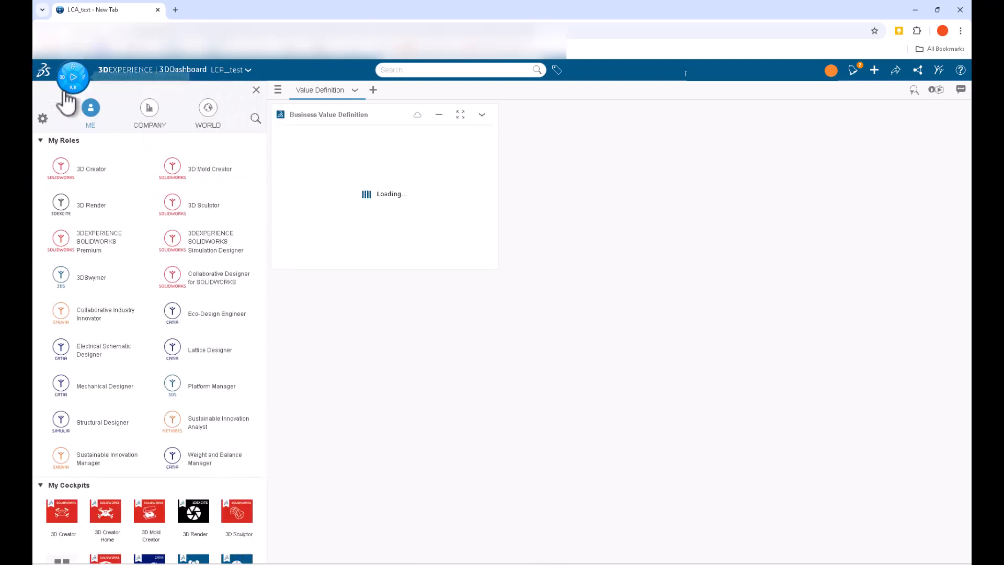
{"action": "left_click", "coordinate": [93, 318]}
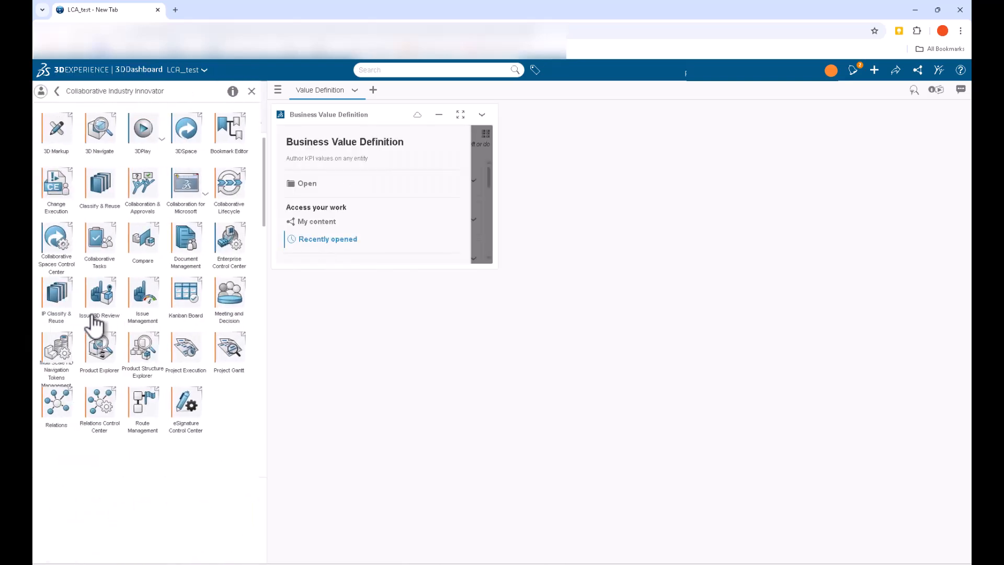
{"action": "left_click_drag", "start_coordinate": [448, 177], "coordinate": [654, 179]}
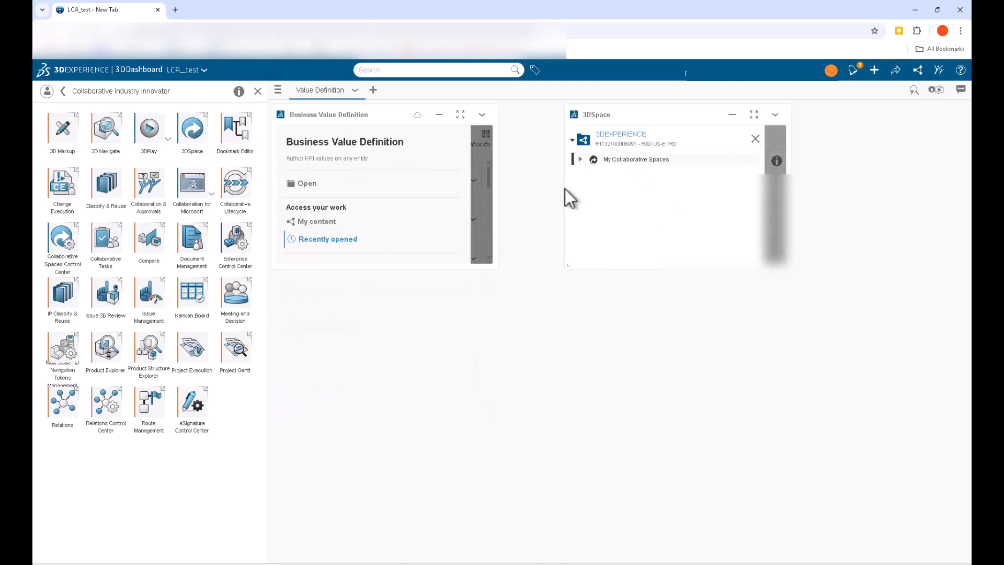
{"action": "left_click_drag", "start_coordinate": [565, 191], "coordinate": [500, 184]}
{"action": "left_click_drag", "start_coordinate": [790, 180], "coordinate": [960, 167]}
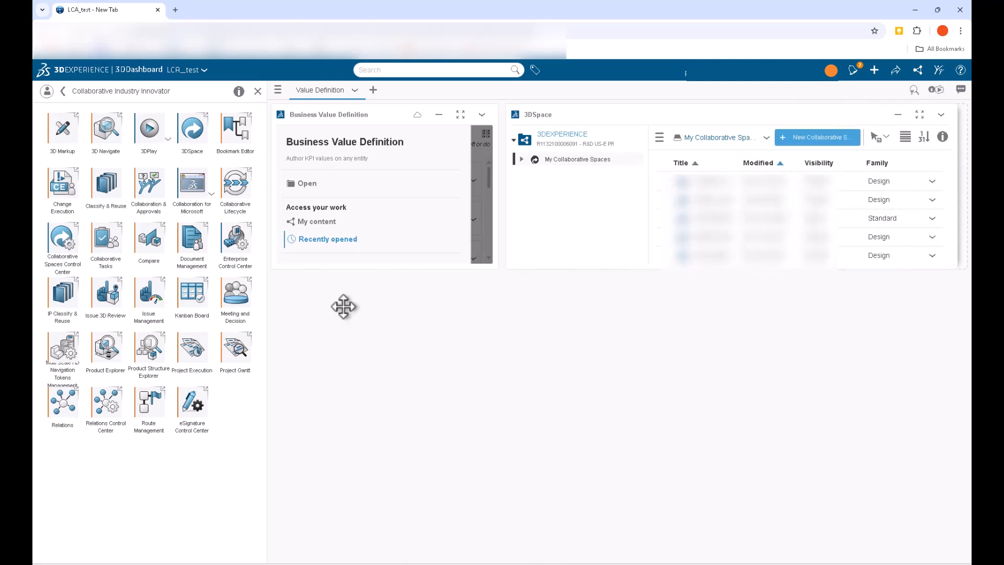
- Add the Product Structure Explorer and 3D Navigate apps as a second row and widen 3D Navigate to fill it
{"action": "left_click", "coordinate": [105, 351]}
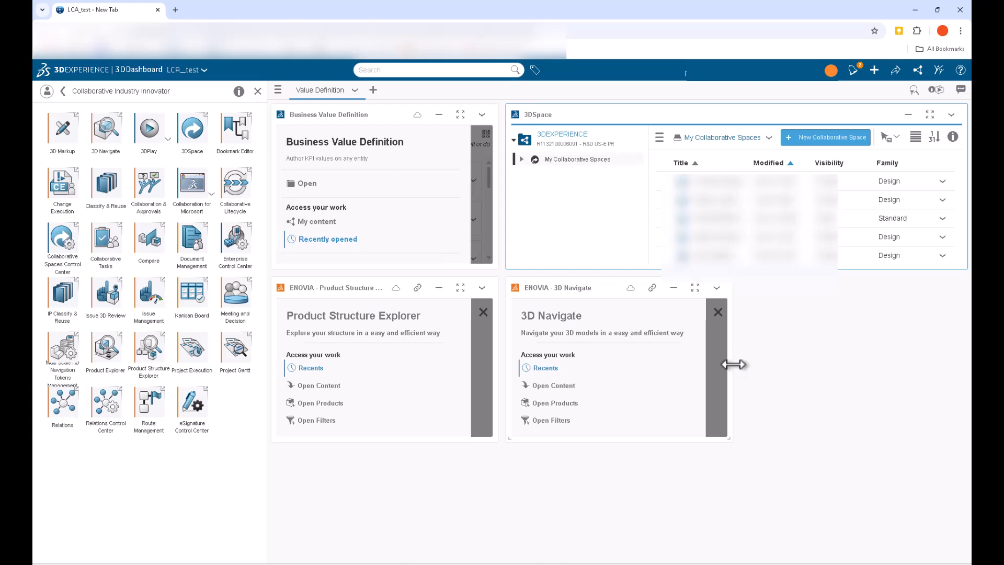
{"action": "left_click_drag", "start_coordinate": [733, 365], "coordinate": [965, 360]}
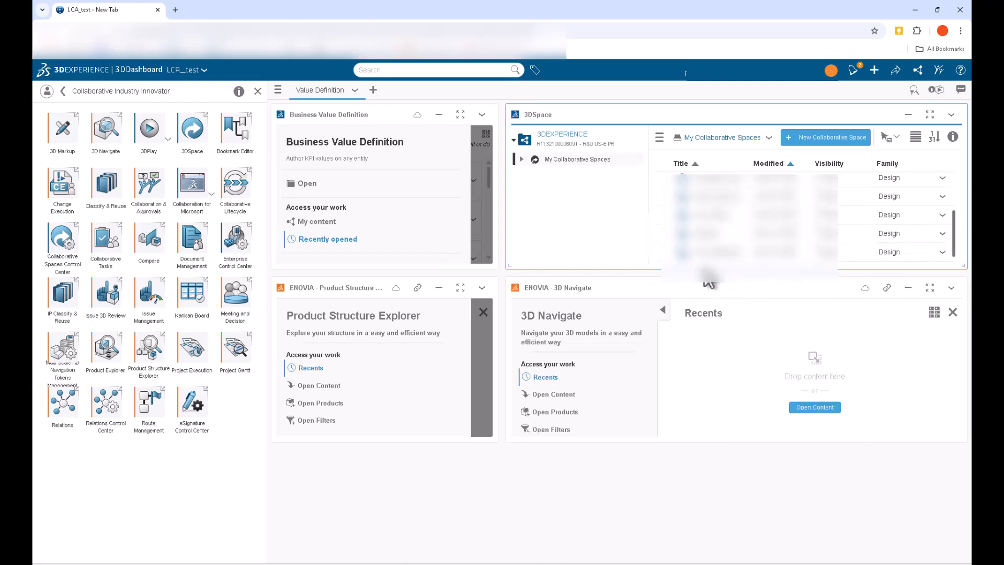
- Open the LCA_demonstration collaborative space and load main_bracket into Product Structure Explorer, accepting the offer to load it in Business Value Definition
{"action": "double_click", "coordinate": [721, 252]}
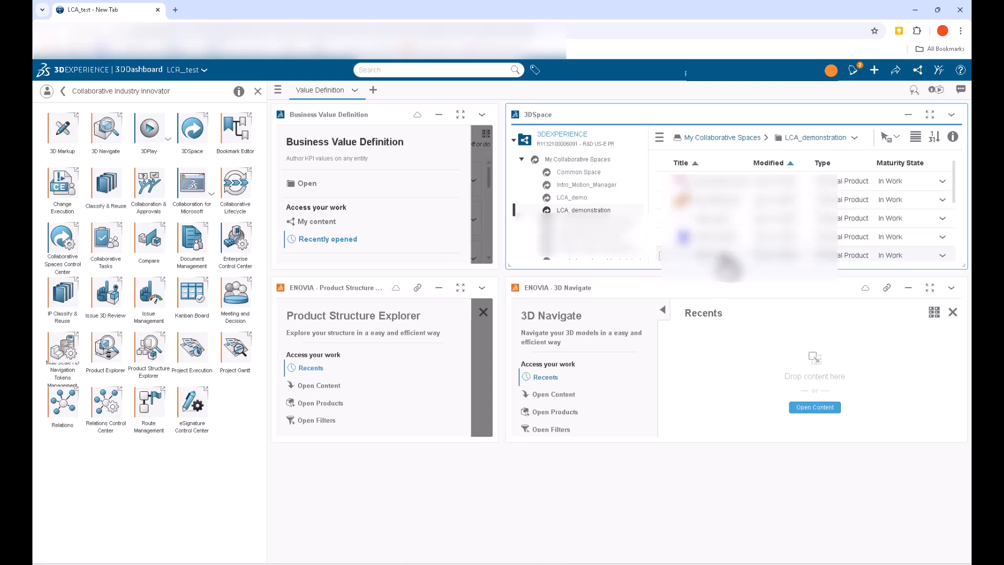
{"action": "left_click_drag", "start_coordinate": [716, 238], "coordinate": [383, 372]}
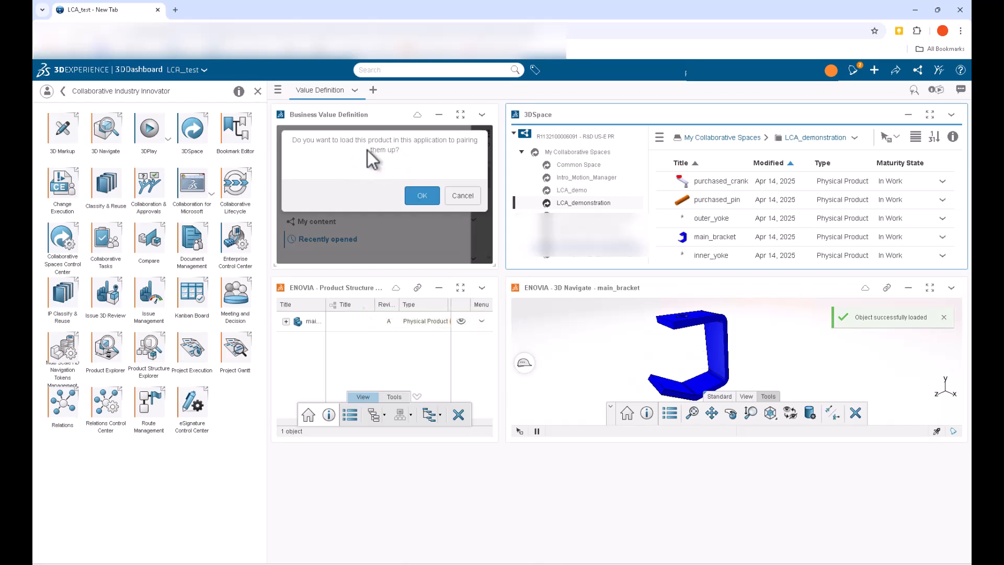
{"action": "left_click", "coordinate": [420, 195]}
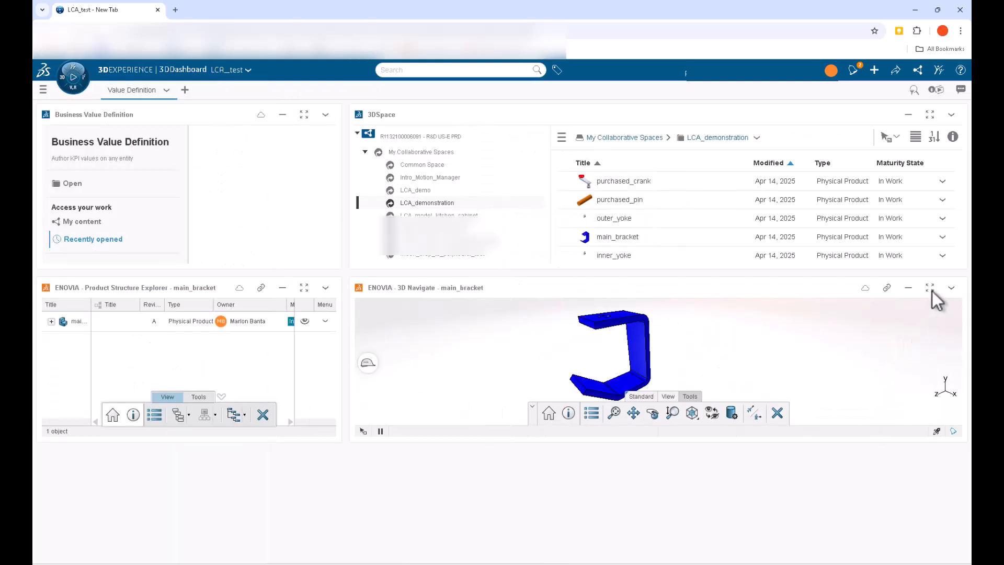
- Enlarge the 3D Navigate view of main_bracket to the full window and restore the dashboard layout
{"action": "left_click", "coordinate": [930, 288]}
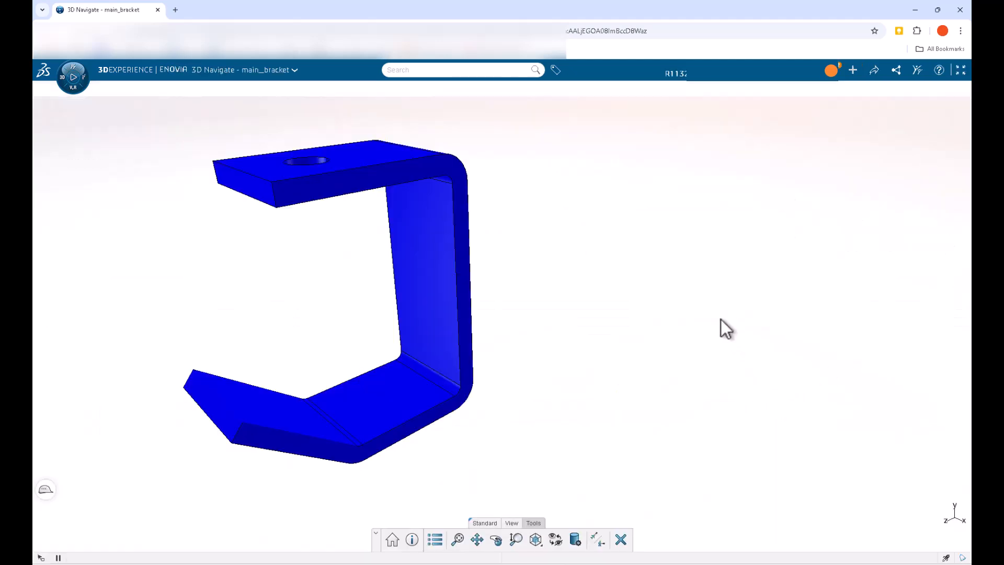
{"action": "left_click", "coordinate": [960, 69]}
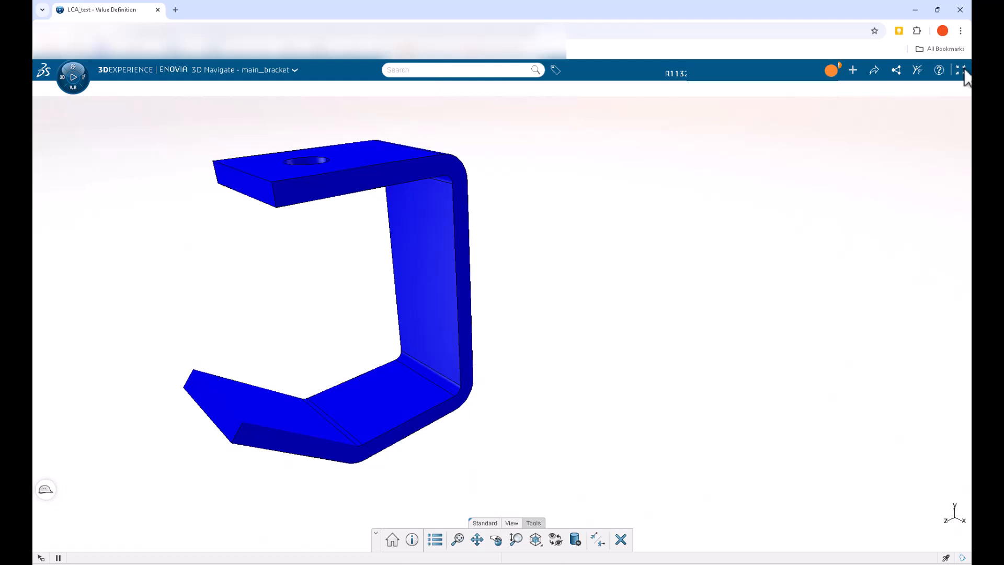
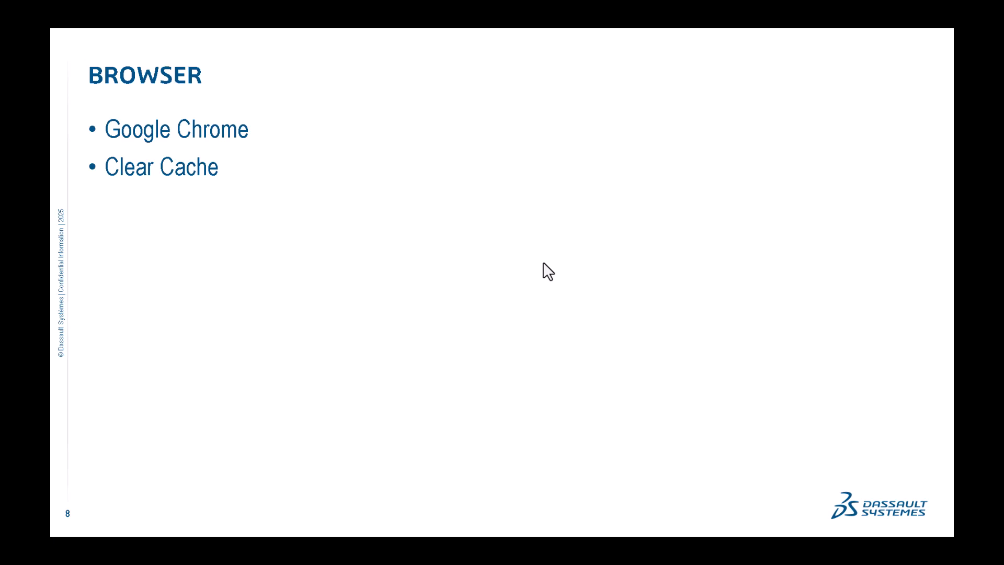
{"action": "left_click", "coordinate": [609, 366]}
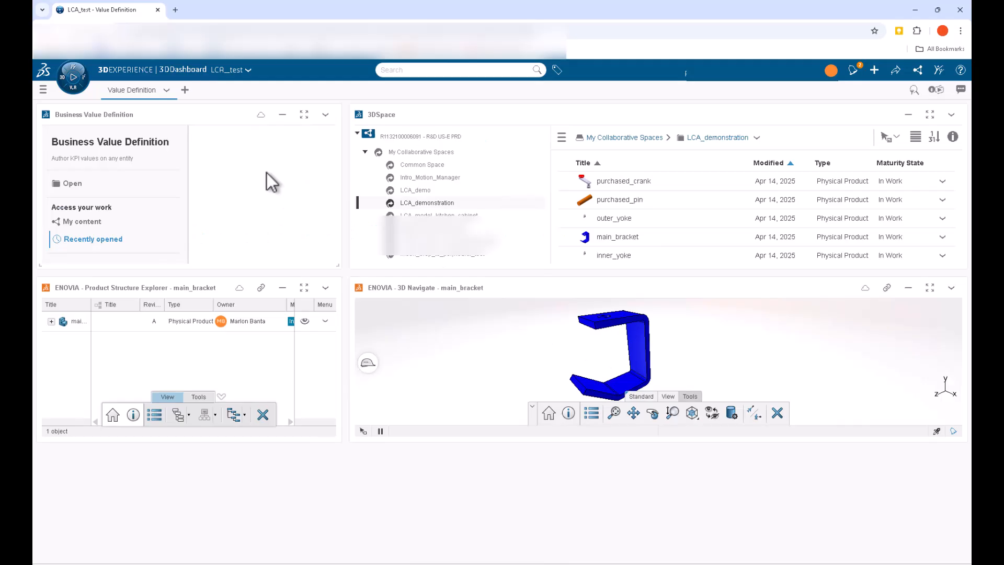
- Browse the roles available to the company, view the Plastic Injection Engineer role's apps, and return to the personal roles
{"action": "left_click", "coordinate": [84, 76]}
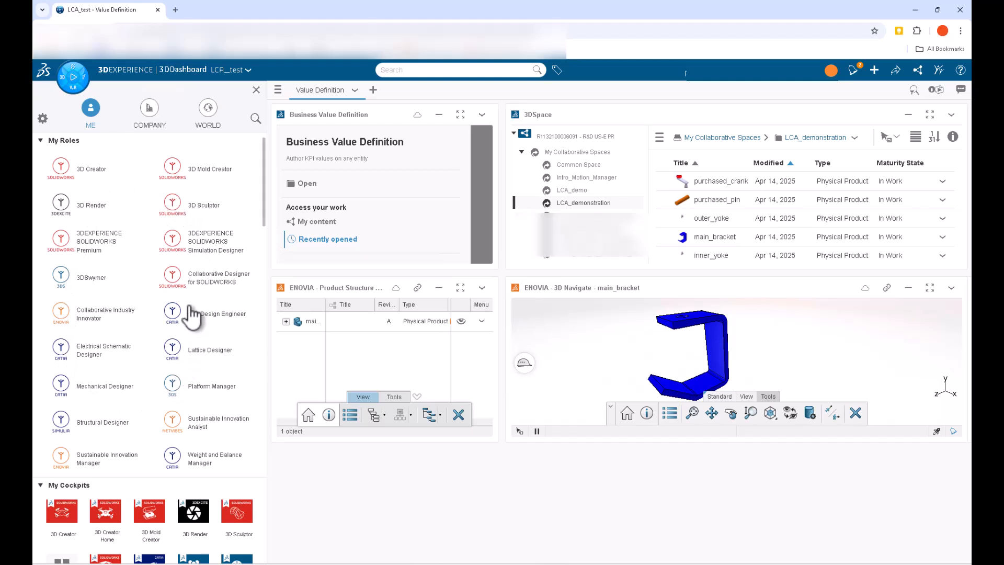
{"action": "left_click", "coordinate": [150, 110]}
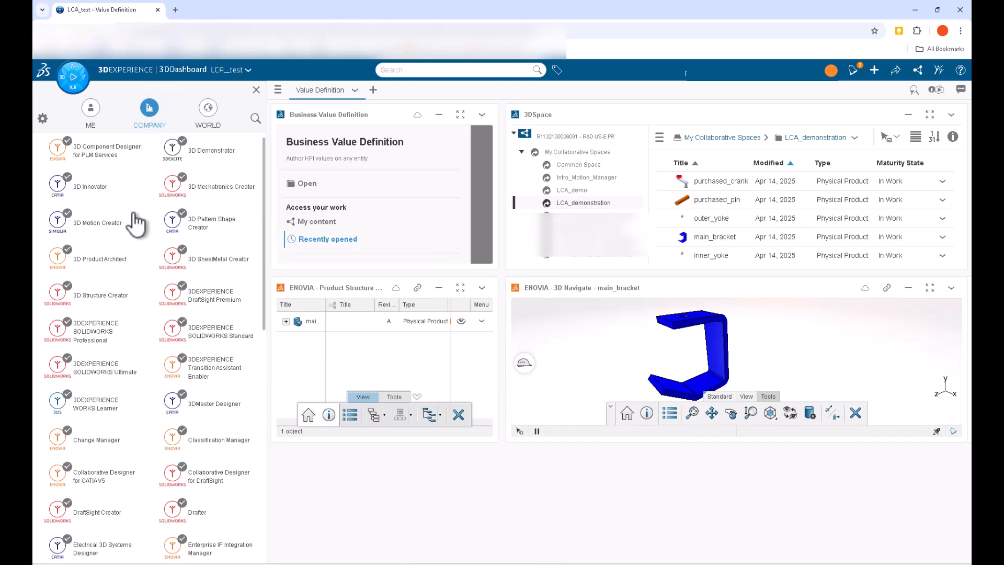
{"action": "scroll", "coordinate": [135, 223], "scroll_direction": "down", "scroll_amount": 5}
{"action": "scroll", "coordinate": [135, 223], "scroll_direction": "down", "scroll_amount": 1}
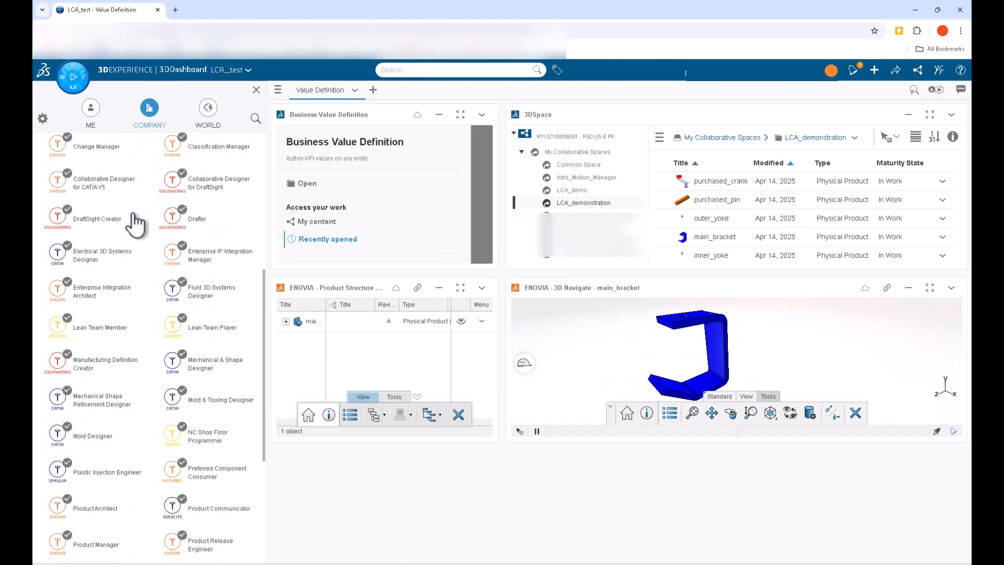
{"action": "left_click", "coordinate": [106, 473]}
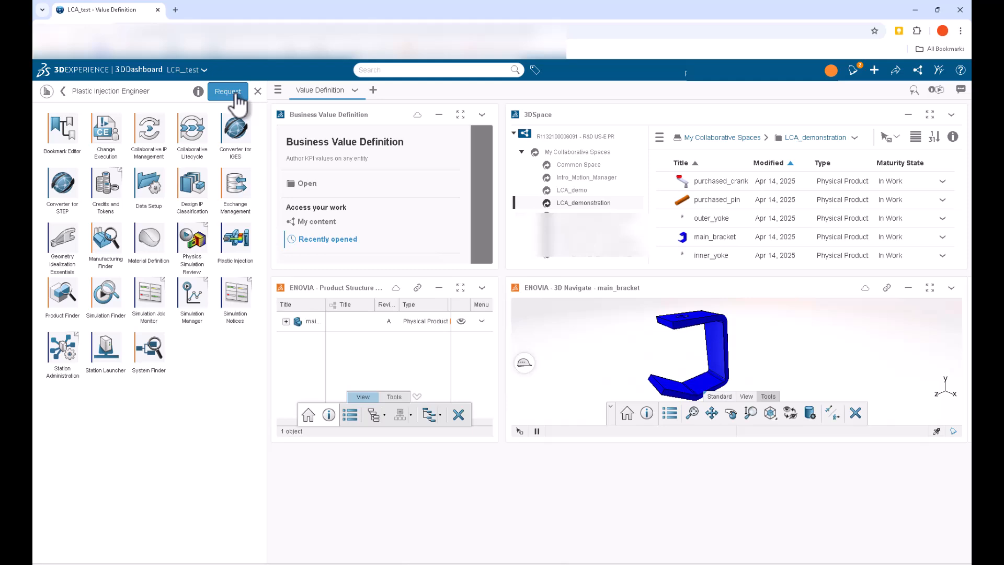
{"action": "left_click", "coordinate": [62, 92]}
{"action": "left_click", "coordinate": [94, 107]}
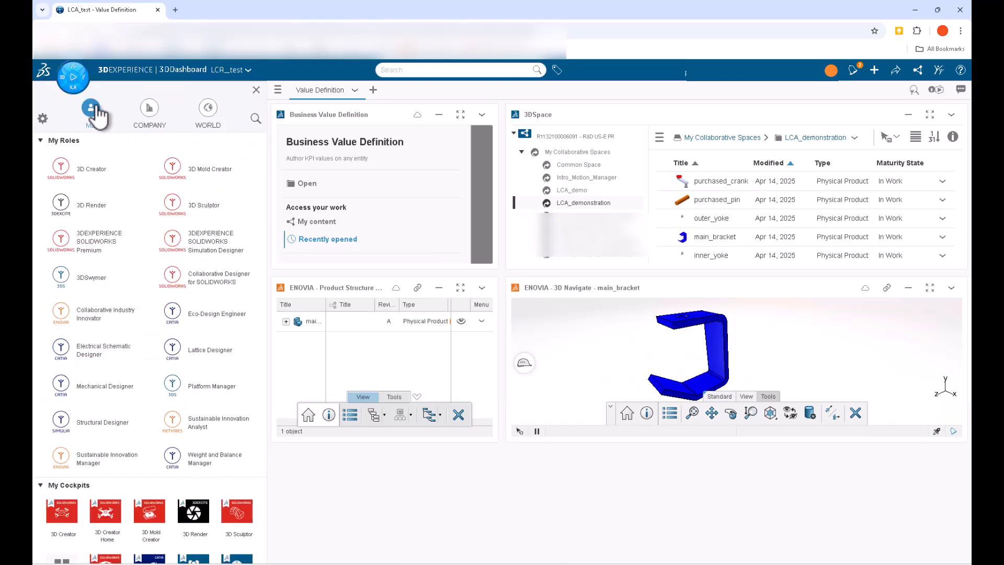
- View the 3DEXPERIENCE SOLIDWORKS Premium role's apps, open its Welcome app, dismiss the Welcome Tour and close the app
{"action": "left_click", "coordinate": [97, 246]}
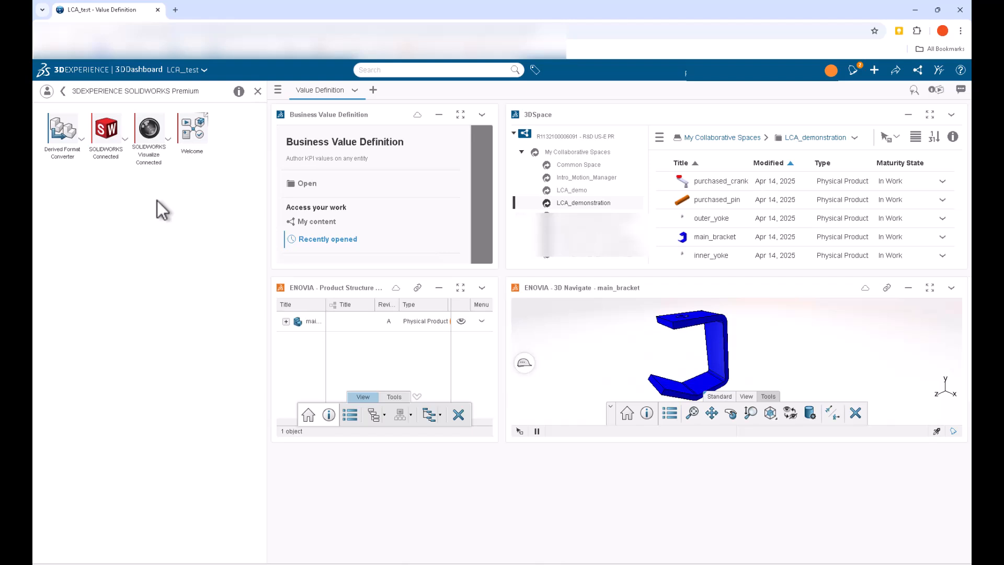
{"action": "left_click", "coordinate": [125, 141]}
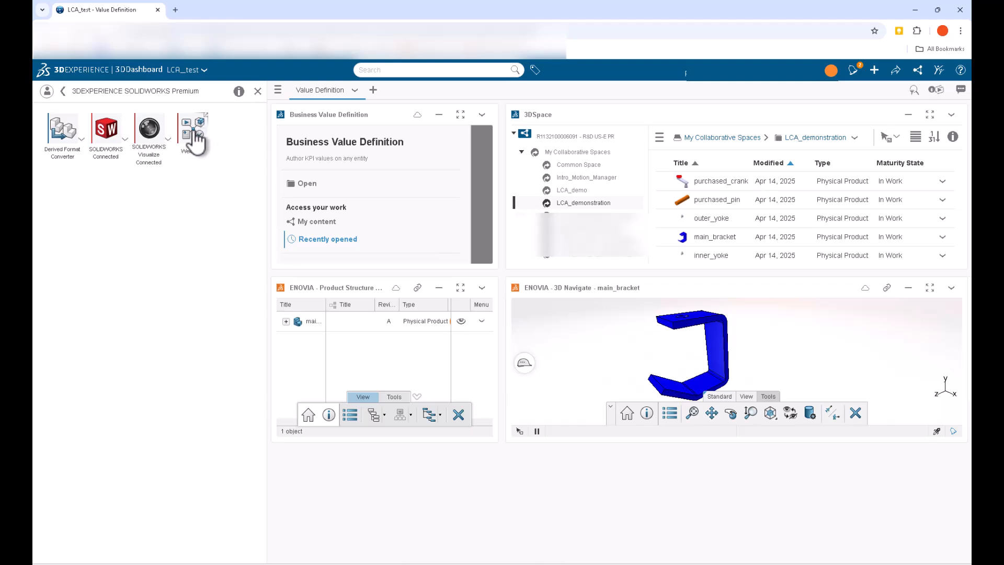
{"action": "left_click", "coordinate": [195, 134]}
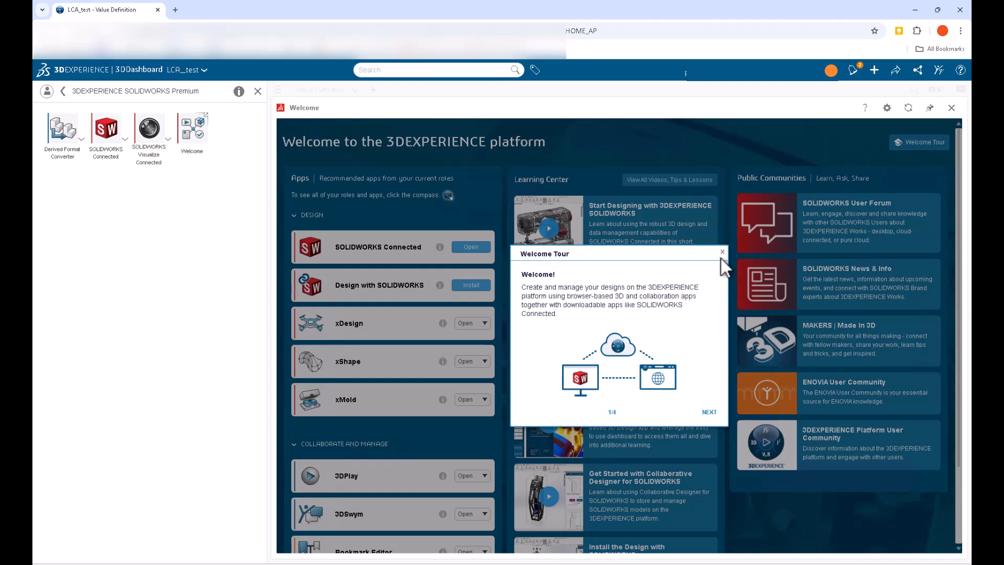
{"action": "left_click", "coordinate": [721, 252]}
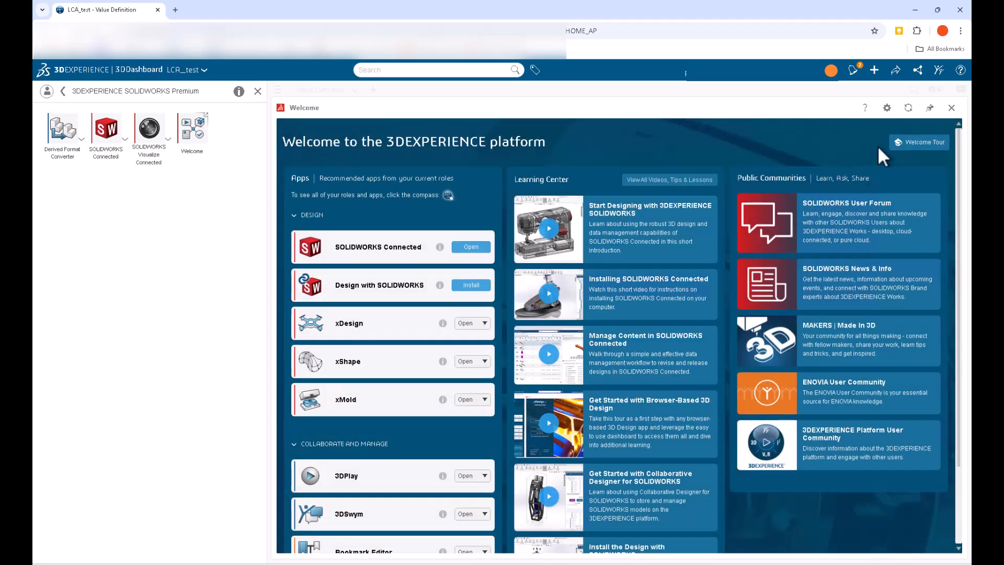
{"action": "left_click", "coordinate": [951, 108]}
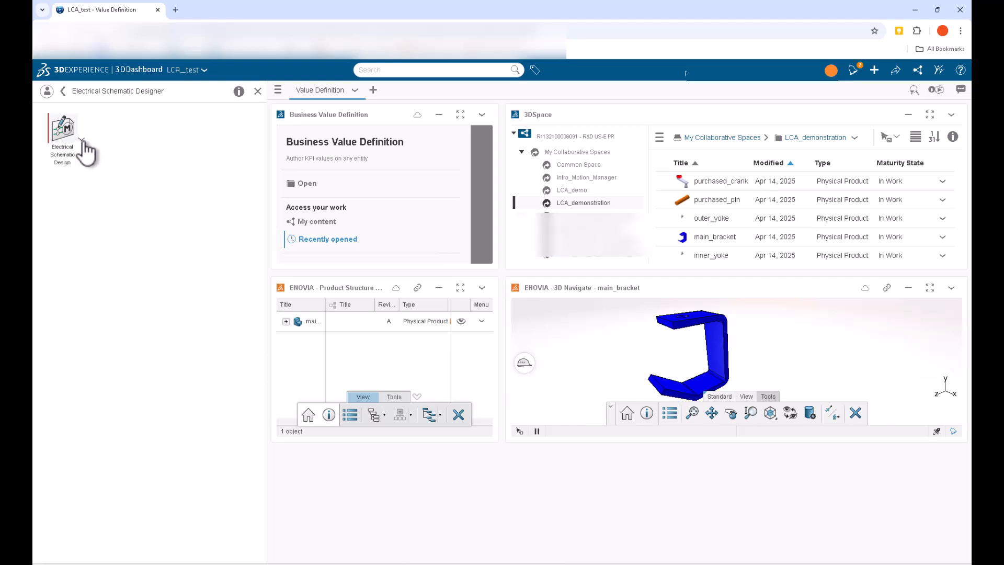
- Check the installation option of the Electrical Schematic Design app and go back to the list of roles
{"action": "left_click", "coordinate": [84, 142]}
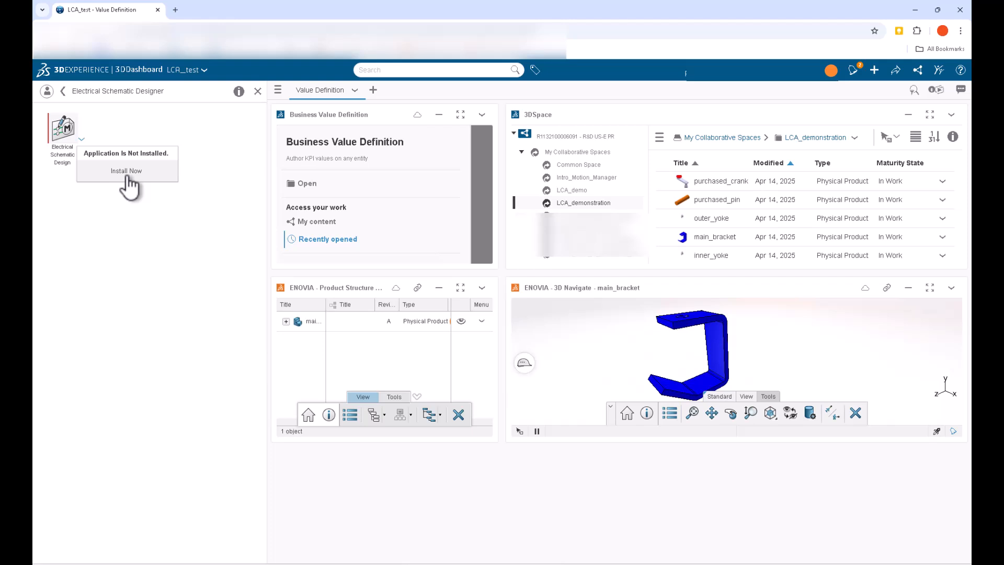
{"action": "left_click", "coordinate": [62, 92]}
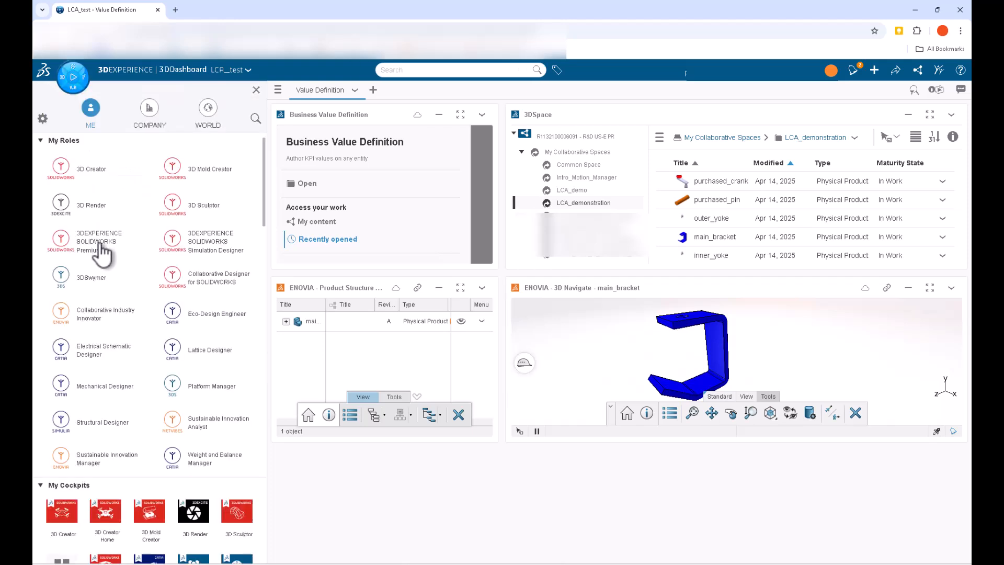
- Reopen the Welcome app from 3DEXPERIENCE SOLIDWORKS Premium, close the role list and Welcome Tour, and look through the recommended apps
{"action": "left_click", "coordinate": [99, 243]}
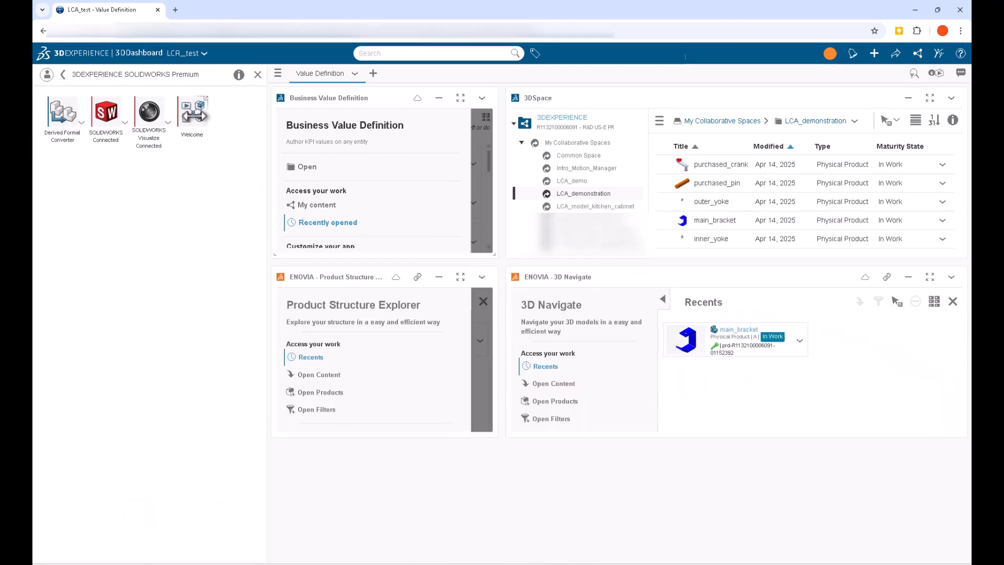
{"action": "left_click", "coordinate": [198, 112]}
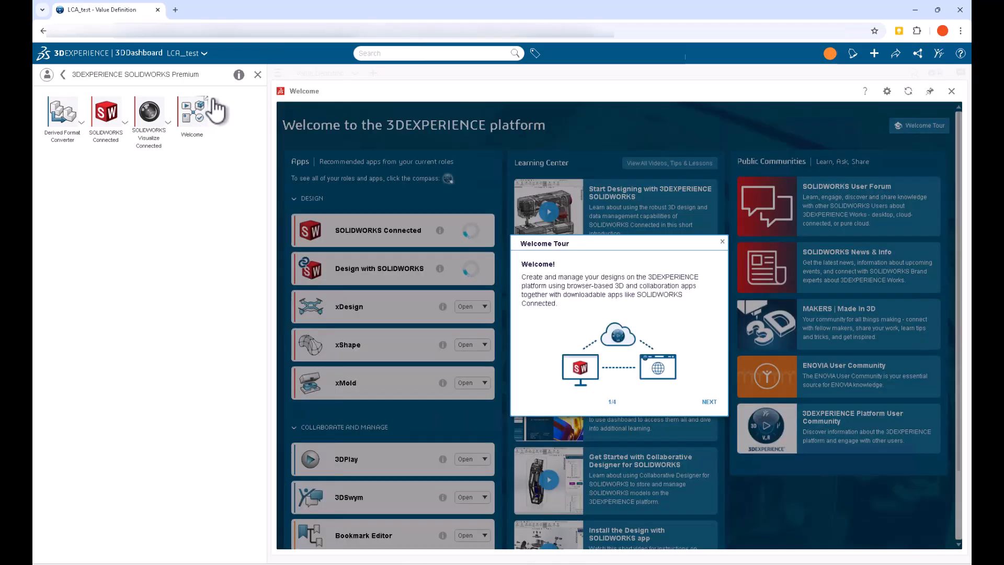
{"action": "left_click", "coordinate": [257, 74]}
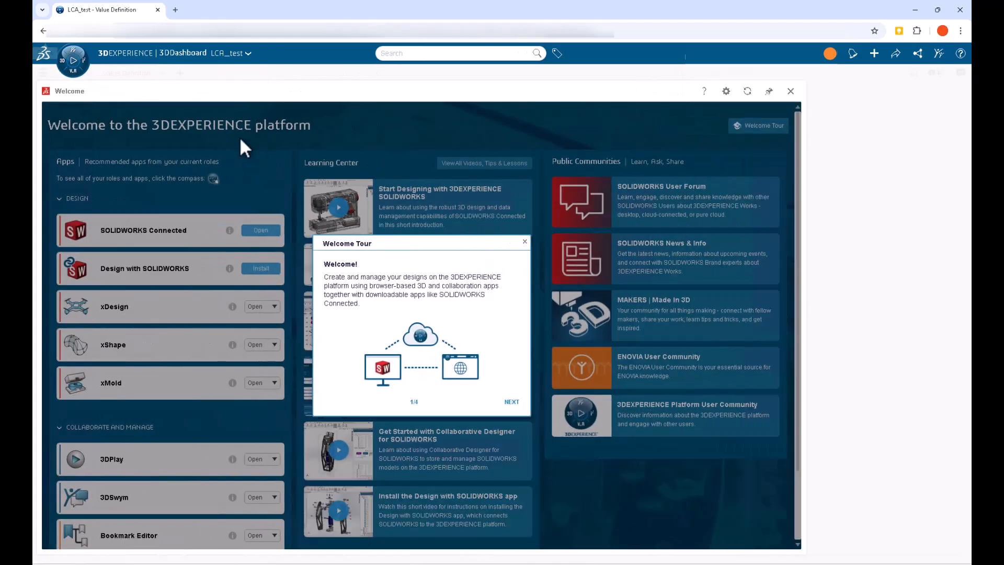
{"action": "left_click", "coordinate": [605, 241]}
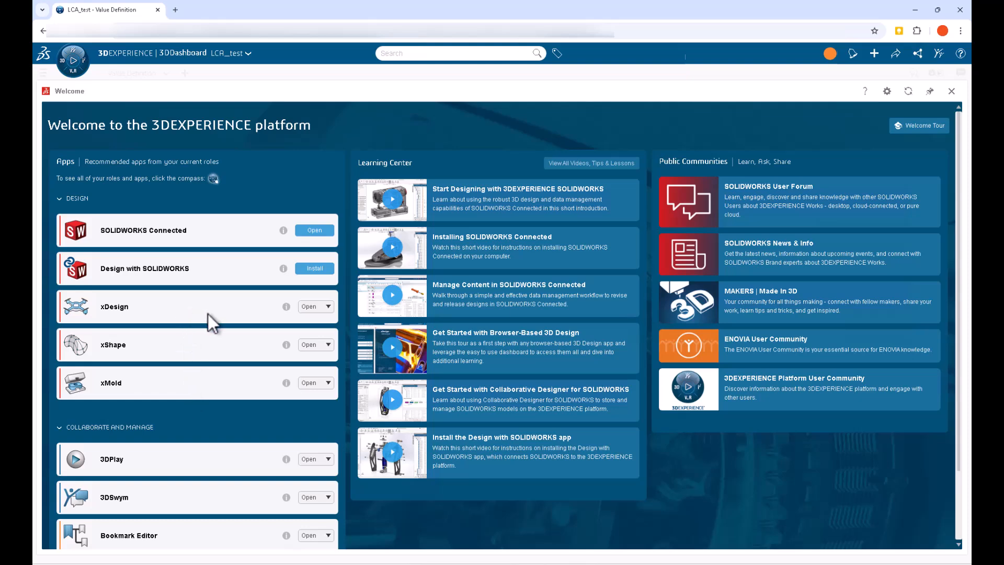
{"action": "scroll", "coordinate": [183, 387], "scroll_direction": "down", "scroll_amount": 1}
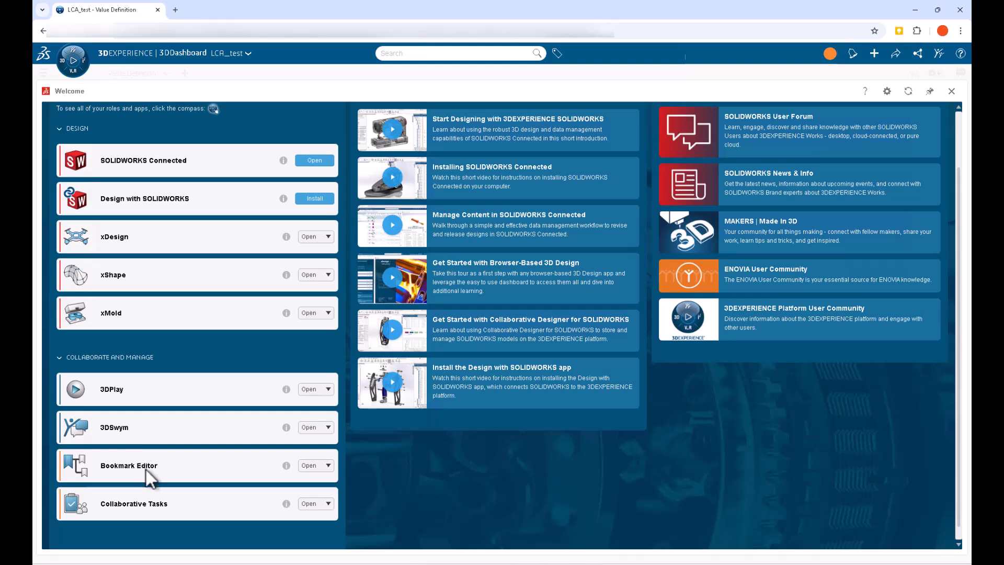
{"action": "scroll", "coordinate": [585, 172], "scroll_direction": "up", "scroll_amount": 2}
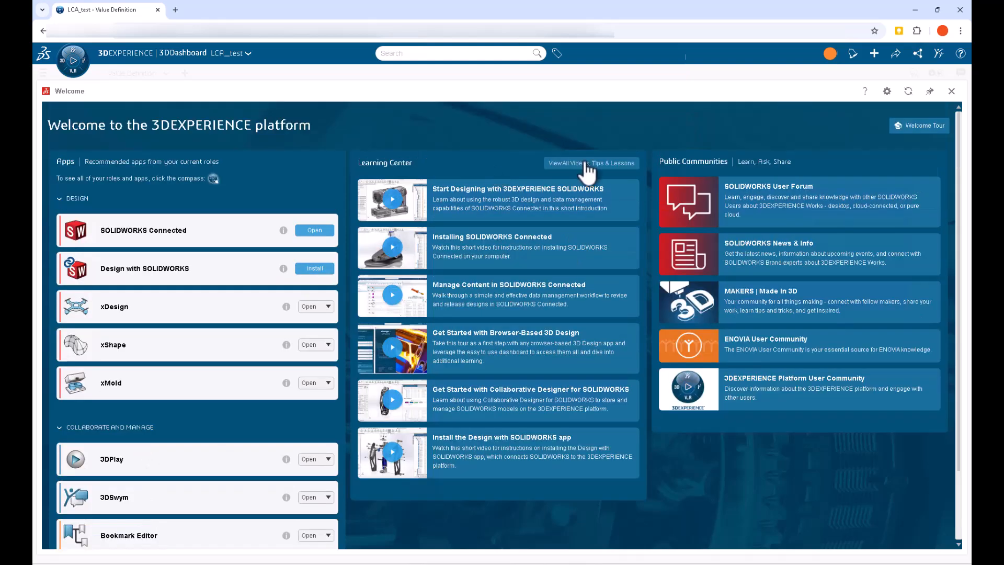
- Browse the full Learning Center, expand the SOLIDWORKS (CAD) and SOLIDWORKS (PLM) role modules, and return to the Welcome page
{"action": "left_click", "coordinate": [586, 164]}
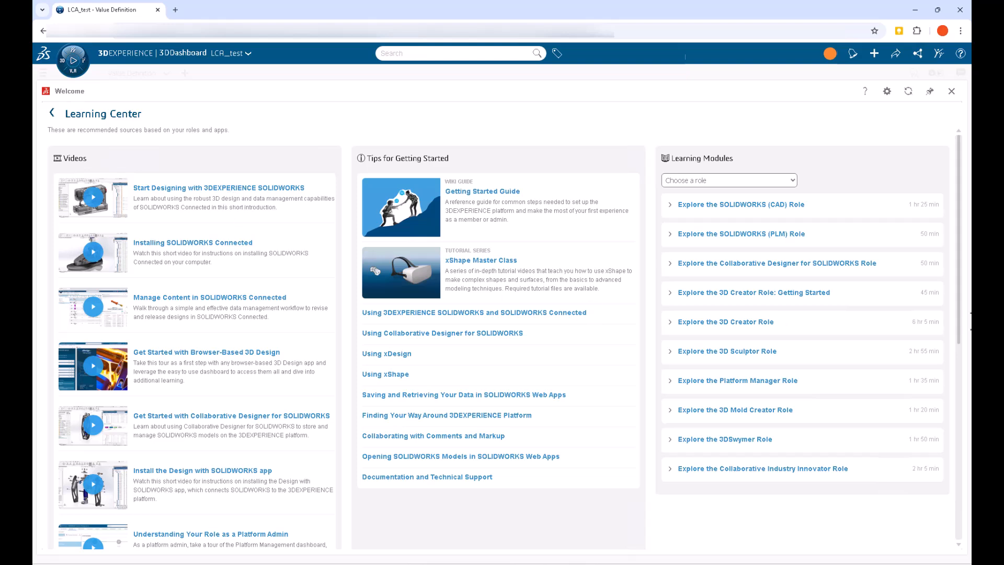
{"action": "scroll", "coordinate": [173, 439], "scroll_direction": "down", "scroll_amount": 8}
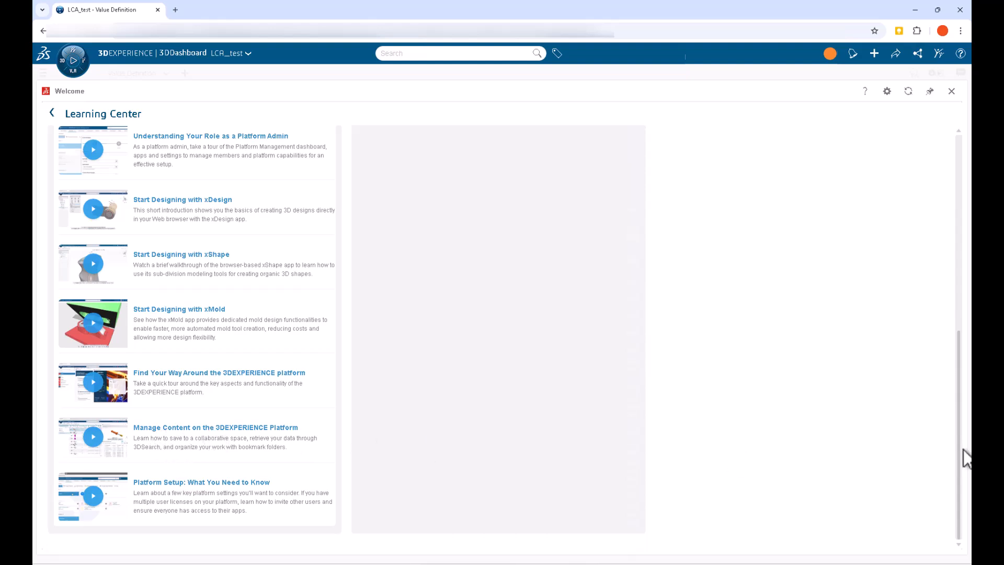
{"action": "left_click_drag", "start_coordinate": [961, 456], "coordinate": [969, 178]}
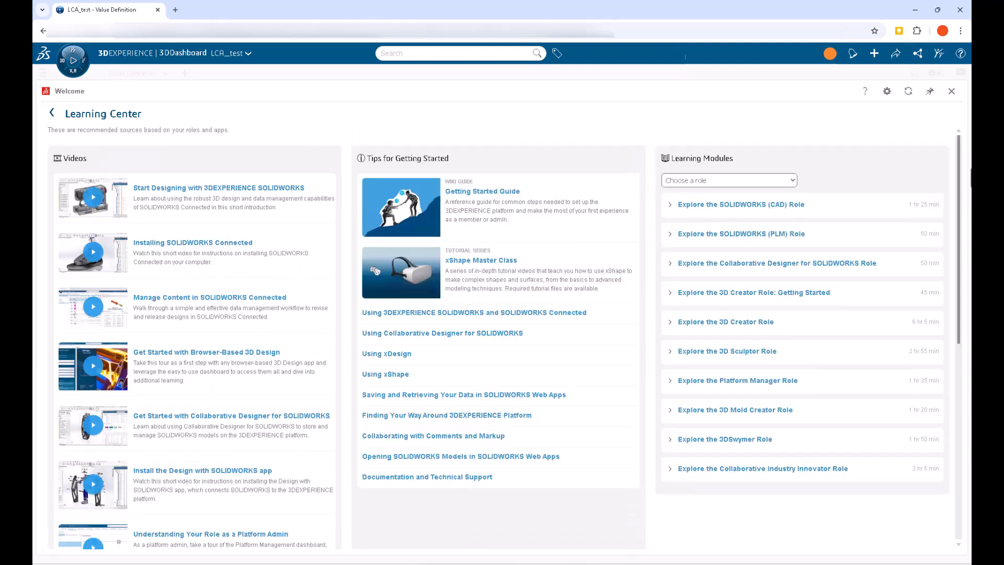
{"action": "left_click", "coordinate": [743, 206]}
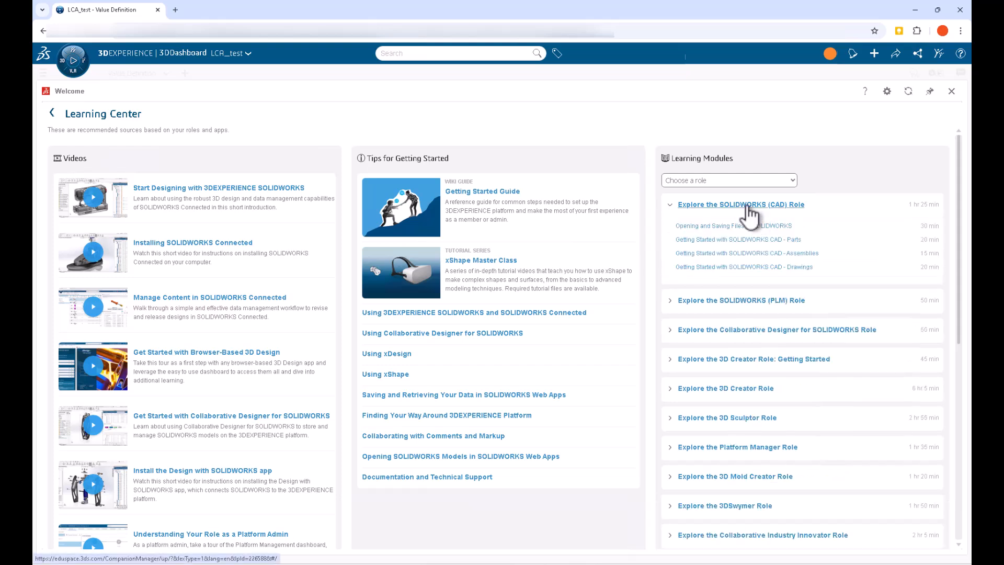
{"action": "left_click", "coordinate": [751, 302]}
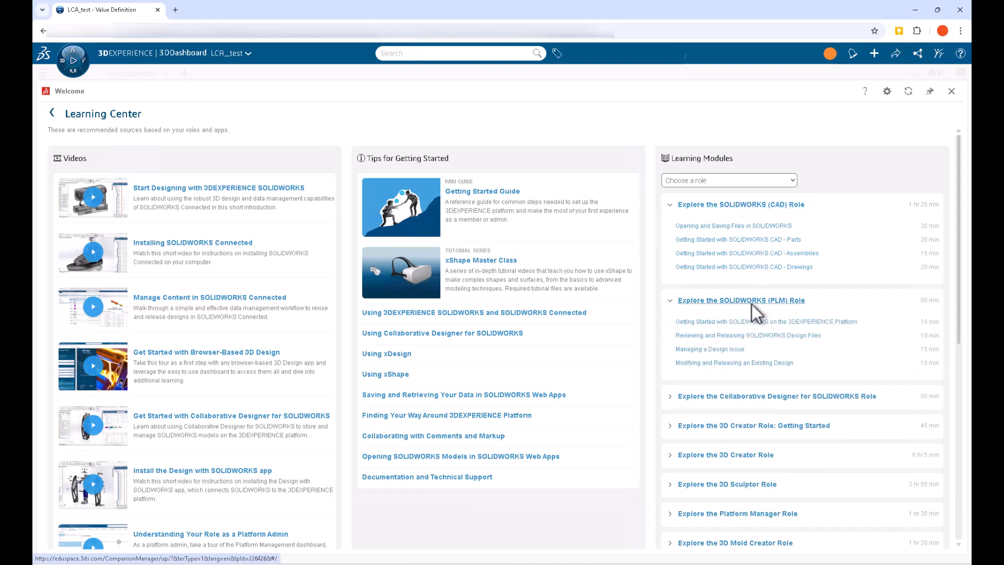
{"action": "left_click", "coordinate": [53, 113]}
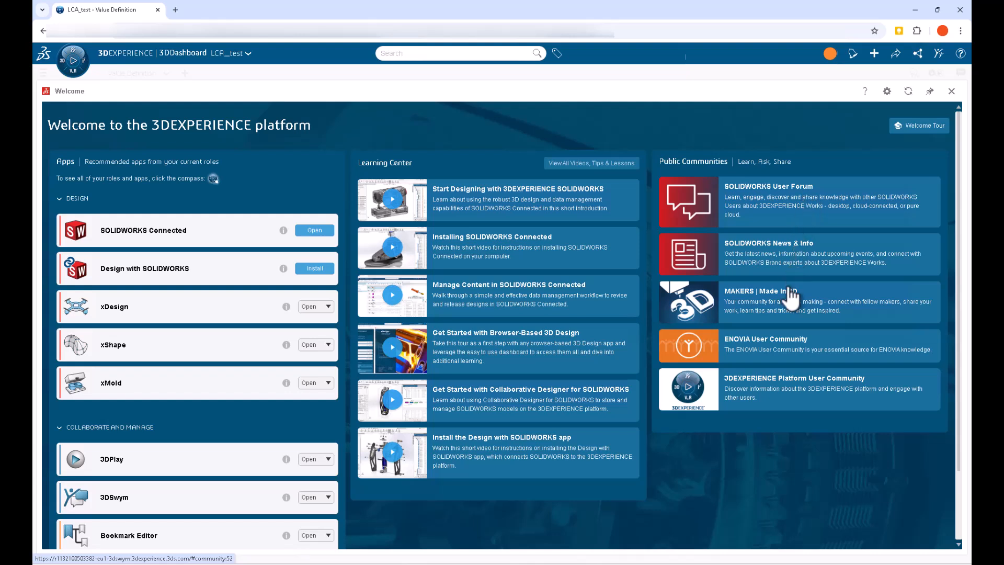